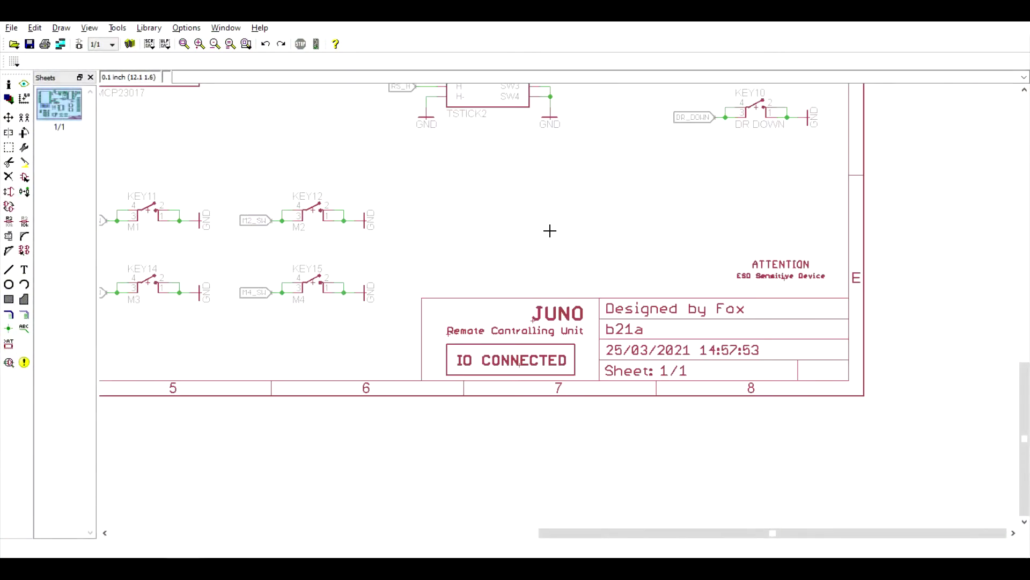
Group-select the JP1–JP8 headers on the JUNO schematic, then switch to the board layout.
{"action": "scroll", "coordinate": [363, 140], "scroll_direction": "up", "scroll_amount": 1}
{"action": "scroll", "coordinate": [563, 200], "scroll_direction": "down", "scroll_amount": 1}
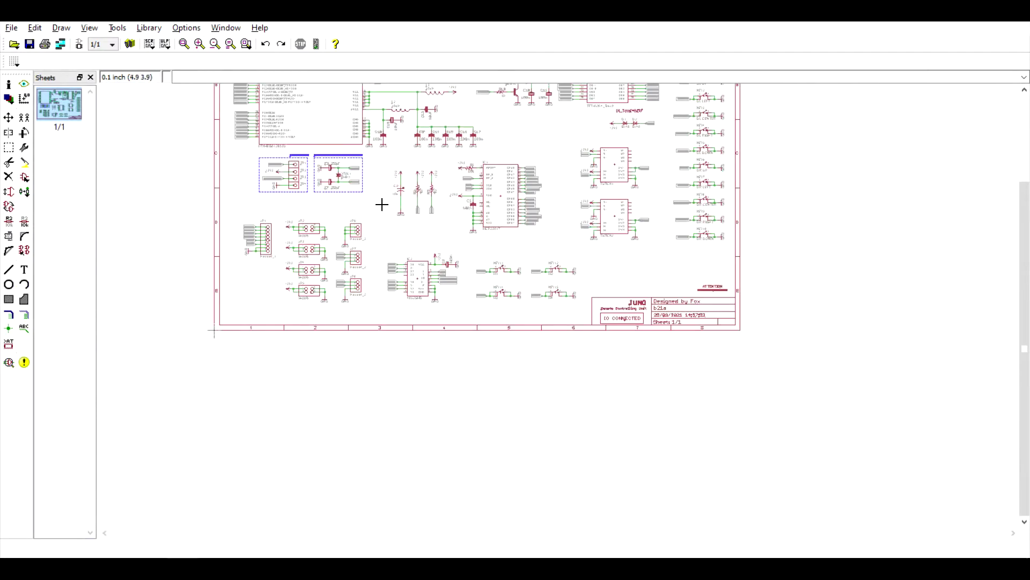
{"action": "scroll", "coordinate": [361, 140], "scroll_direction": "up", "scroll_amount": 3}
{"action": "scroll", "coordinate": [333, 200], "scroll_direction": "down", "scroll_amount": 1}
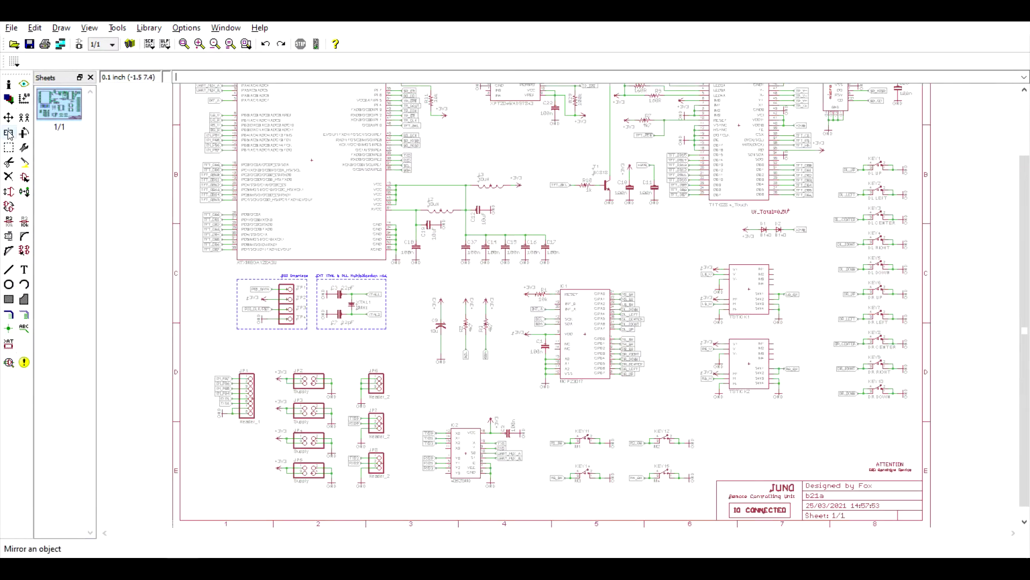
{"action": "left_click", "coordinate": [8, 147]}
{"action": "scroll", "coordinate": [212, 322], "scroll_direction": "down", "scroll_amount": 1}
{"action": "scroll", "coordinate": [213, 323], "scroll_direction": "up", "scroll_amount": 1}
{"action": "left_click_drag", "start_coordinate": [187, 303], "coordinate": [400, 454]}
{"action": "scroll", "coordinate": [314, 382], "scroll_direction": "up", "scroll_amount": 1}
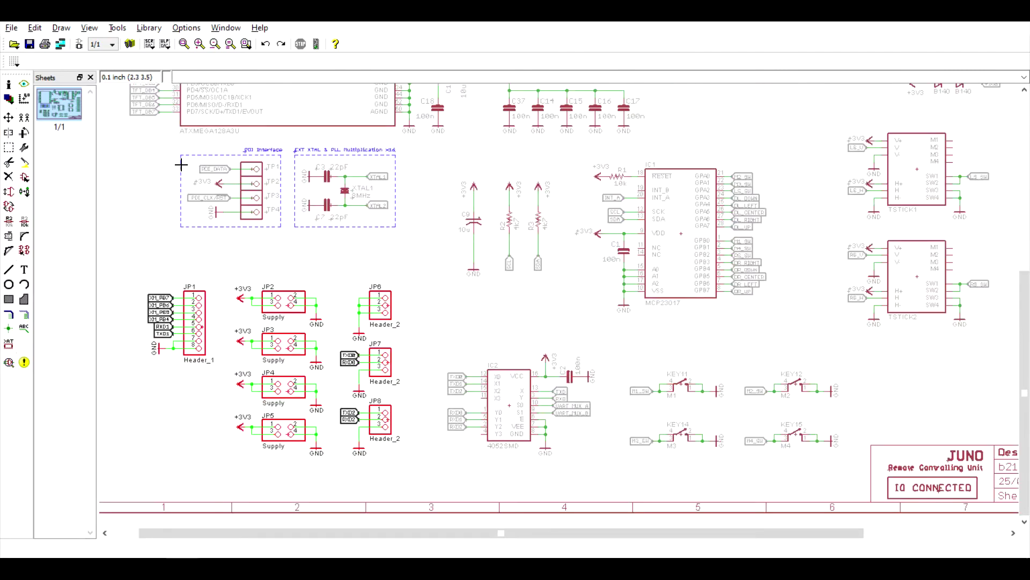
{"action": "left_click", "coordinate": [79, 44]}
Hide the Top copper layer and run Ratsnest (F12) to fill the copper pours.
{"action": "scroll", "coordinate": [474, 320], "scroll_direction": "up", "scroll_amount": 2}
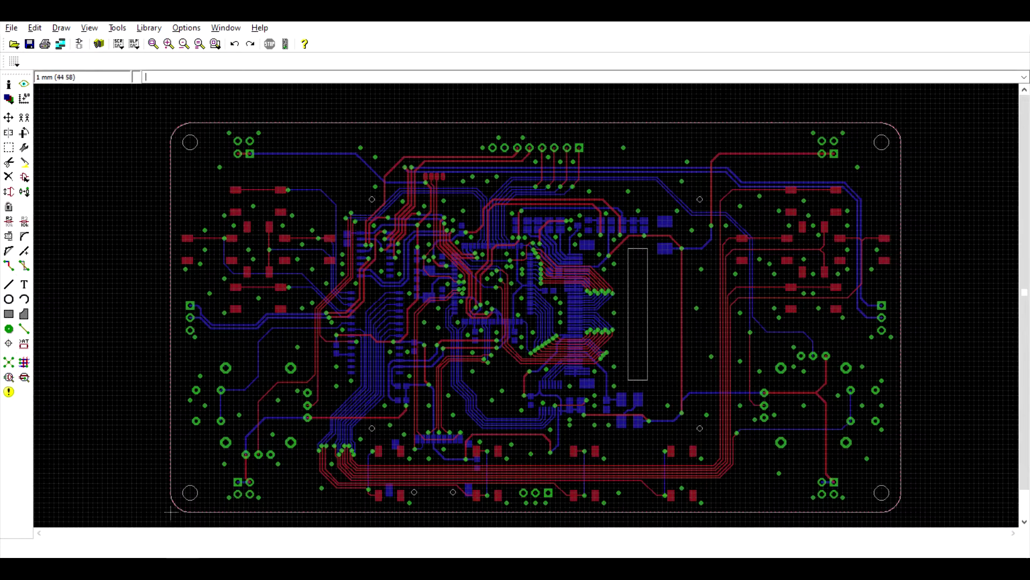
{"action": "left_click", "coordinate": [8, 99]}
{"action": "left_click", "coordinate": [29, 72]}
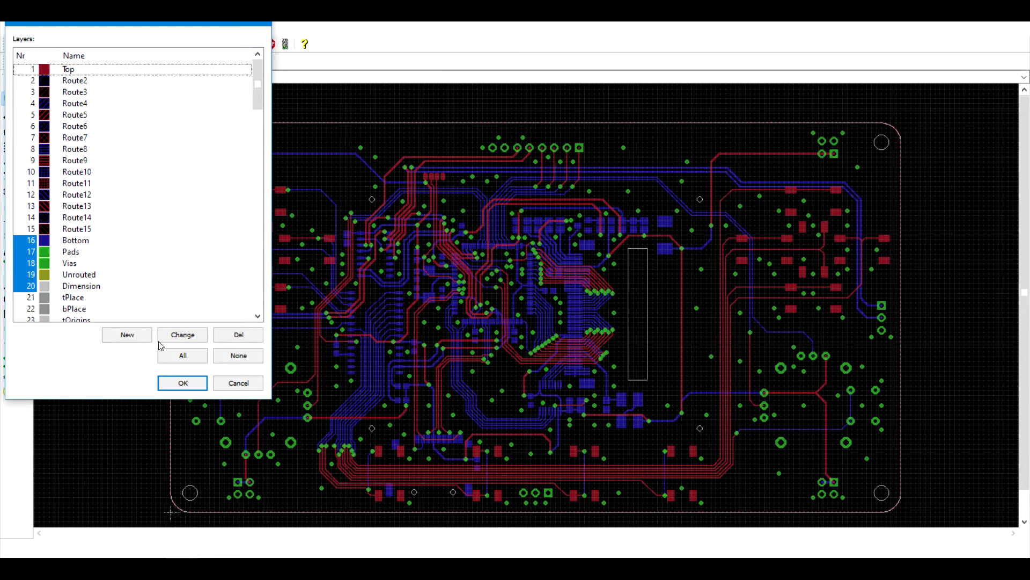
{"action": "left_click", "coordinate": [177, 376]}
{"action": "scroll", "coordinate": [555, 318], "scroll_direction": "up", "scroll_amount": 2}
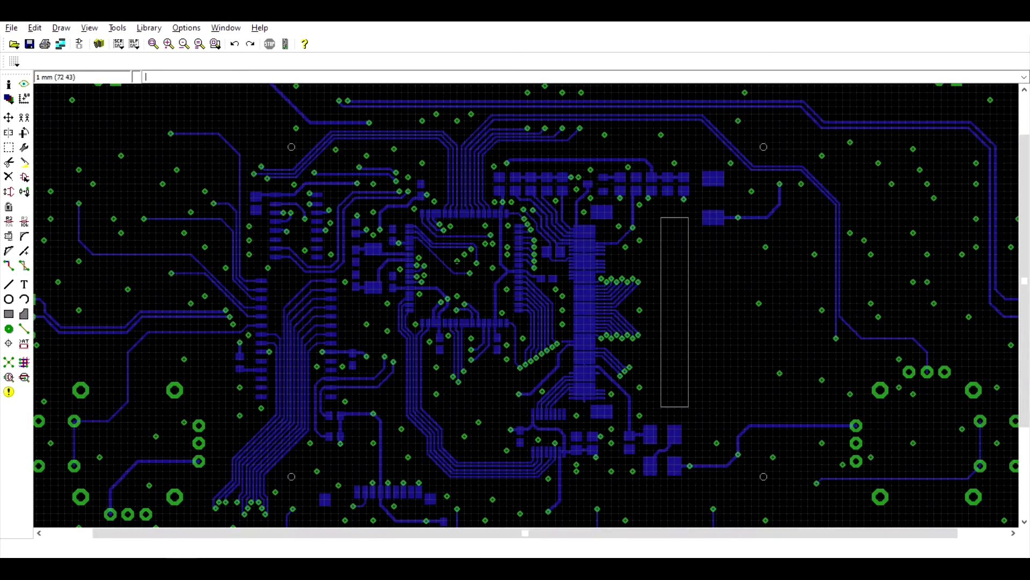
{"action": "key", "text": "F12"}
{"action": "scroll", "coordinate": [365, 263], "scroll_direction": "down", "scroll_amount": 2}
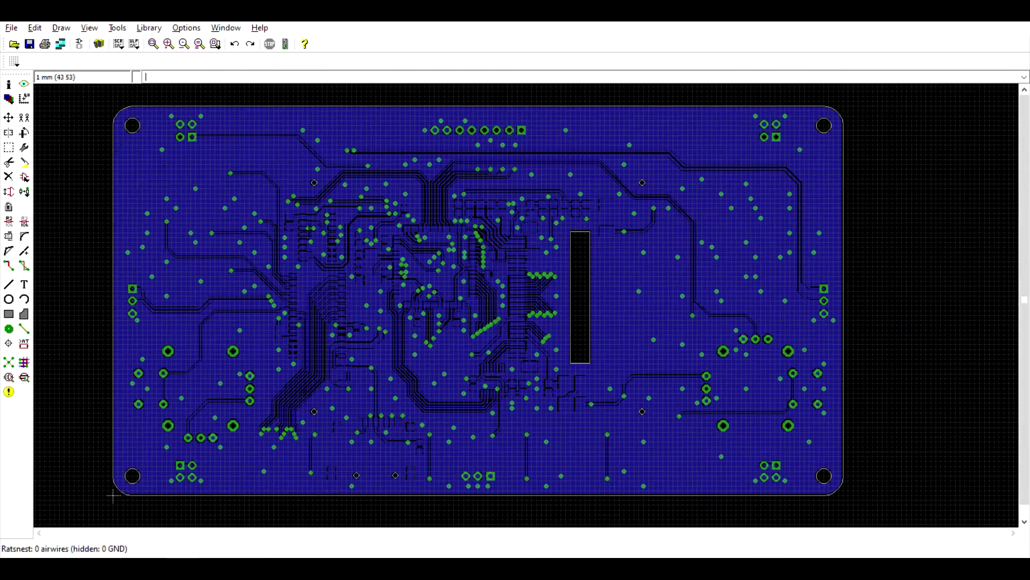
Show Top and hide Bottom copper to review the top layer, then return to the schematic.
{"action": "left_click", "coordinate": [8, 98]}
{"action": "left_click", "coordinate": [28, 71]}
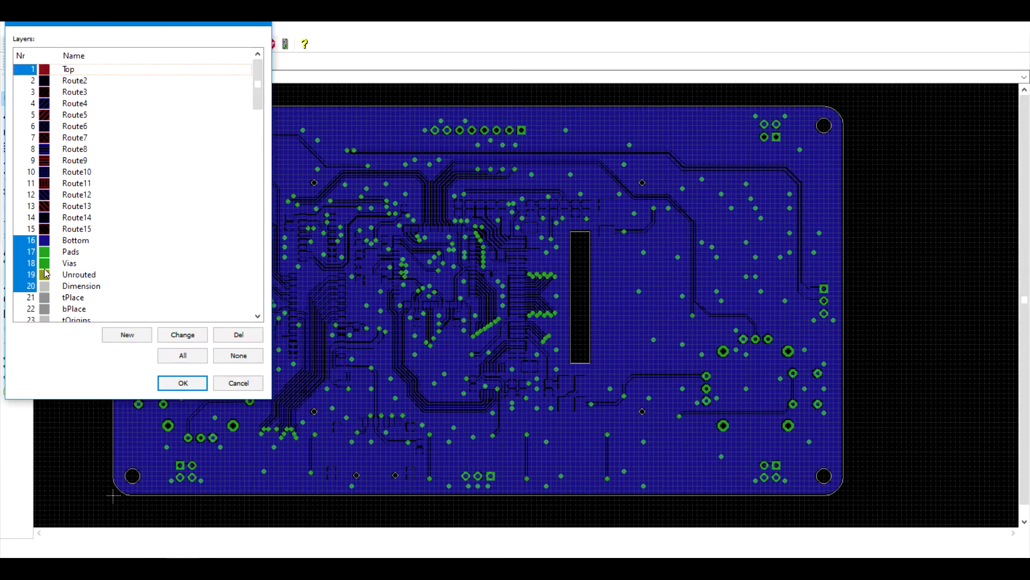
{"action": "left_click", "coordinate": [28, 242]}
{"action": "left_click", "coordinate": [179, 380]}
{"action": "scroll", "coordinate": [383, 338], "scroll_direction": "up", "scroll_amount": 2}
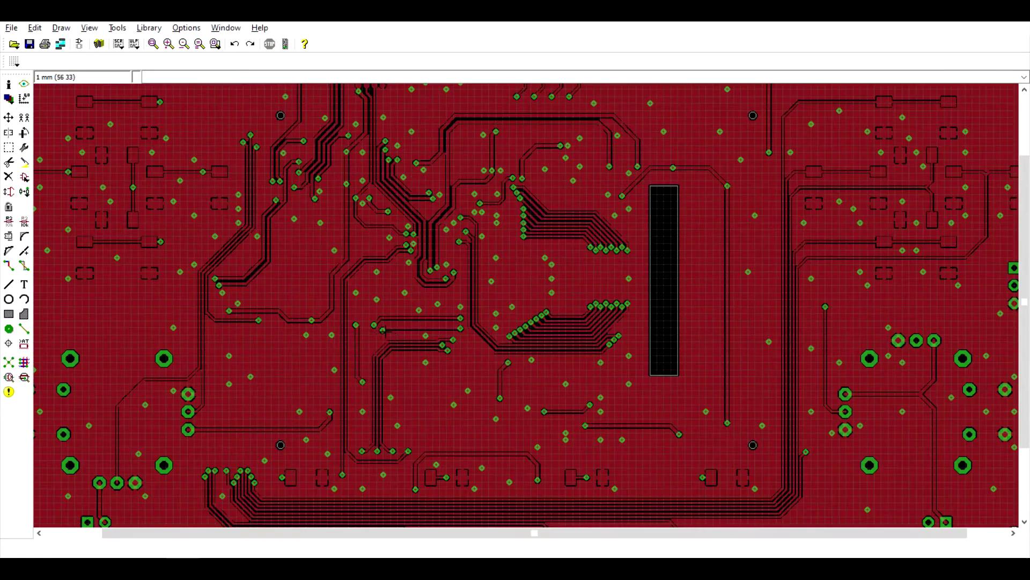
{"action": "scroll", "coordinate": [348, 319], "scroll_direction": "down", "scroll_amount": 2}
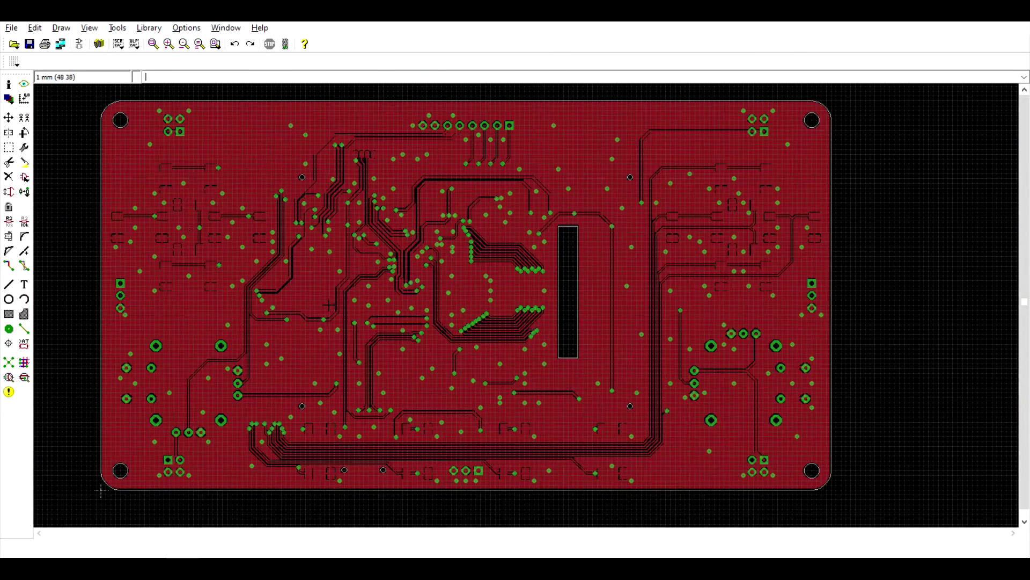
{"action": "left_click", "coordinate": [98, 44]}
{"action": "scroll", "coordinate": [221, 292], "scroll_direction": "down", "scroll_amount": 3}
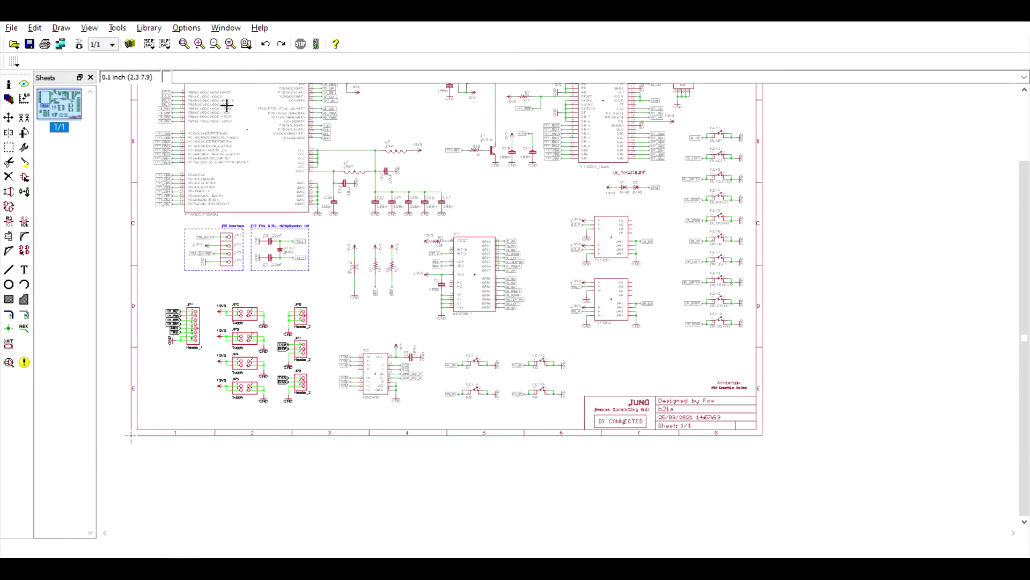
Use Show to identify IC4, IC5 and TFT_LCD1, then bring the board window back up.
{"action": "scroll", "coordinate": [228, 106], "scroll_direction": "up", "scroll_amount": 2}
{"action": "left_click", "coordinate": [23, 84]}
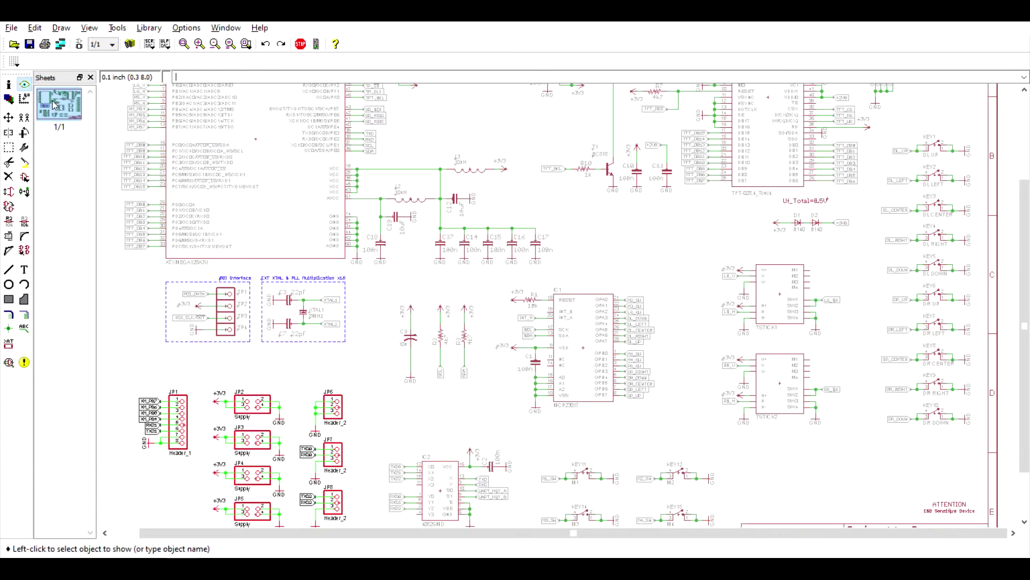
{"action": "left_click", "coordinate": [245, 144]}
{"action": "scroll", "coordinate": [276, 171], "scroll_direction": "down", "scroll_amount": 3}
{"action": "scroll", "coordinate": [276, 170], "scroll_direction": "up", "scroll_amount": 5}
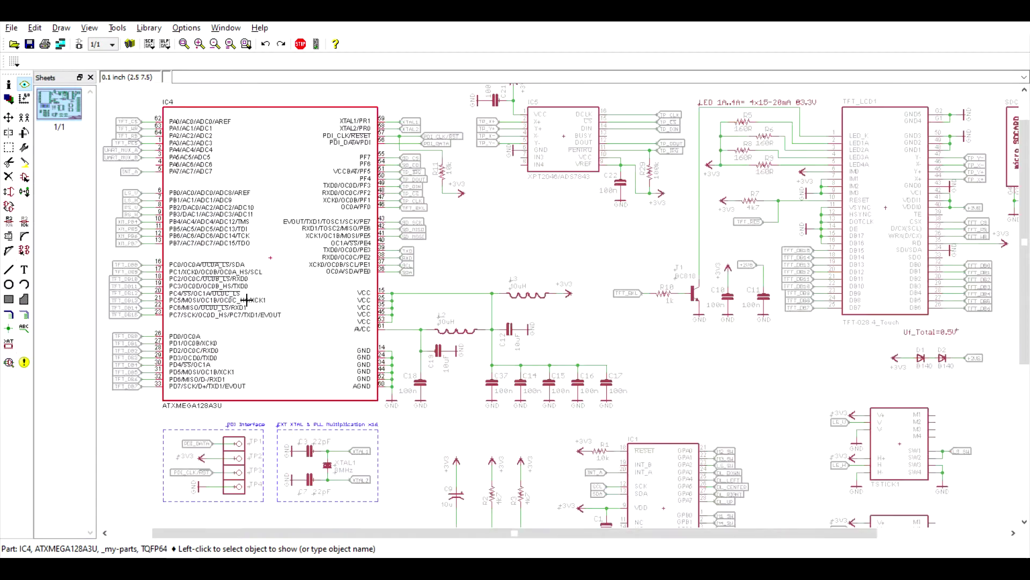
{"action": "scroll", "coordinate": [244, 330], "scroll_direction": "down", "scroll_amount": 1}
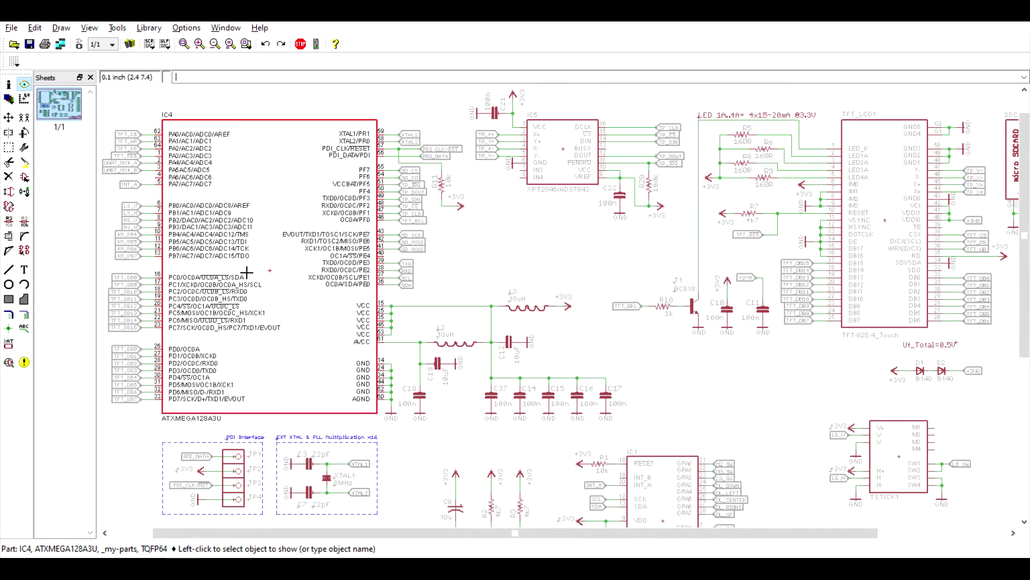
{"action": "scroll", "coordinate": [316, 281], "scroll_direction": "down", "scroll_amount": 2}
{"action": "scroll", "coordinate": [464, 186], "scroll_direction": "up", "scroll_amount": 4}
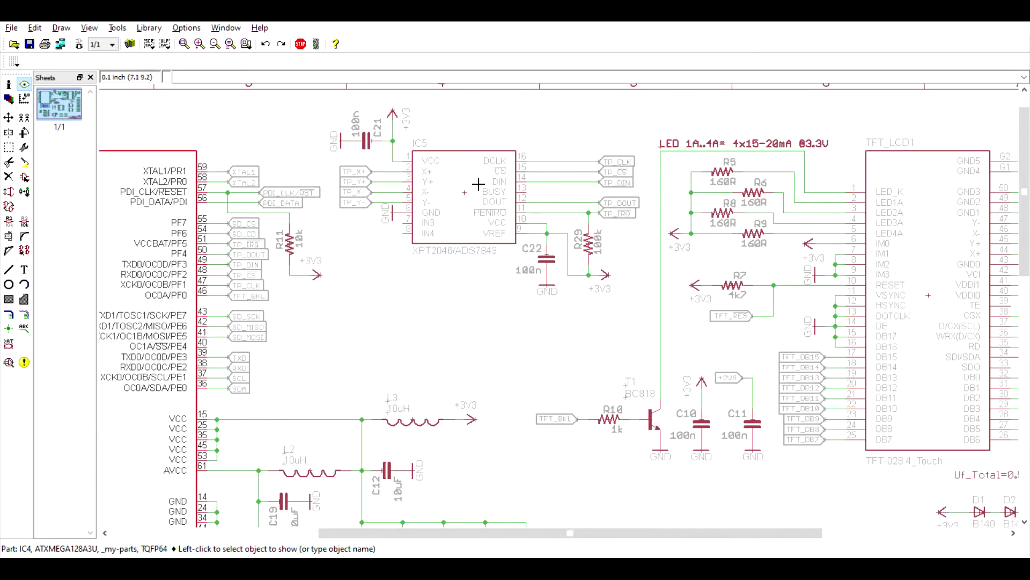
{"action": "left_click", "coordinate": [464, 187]}
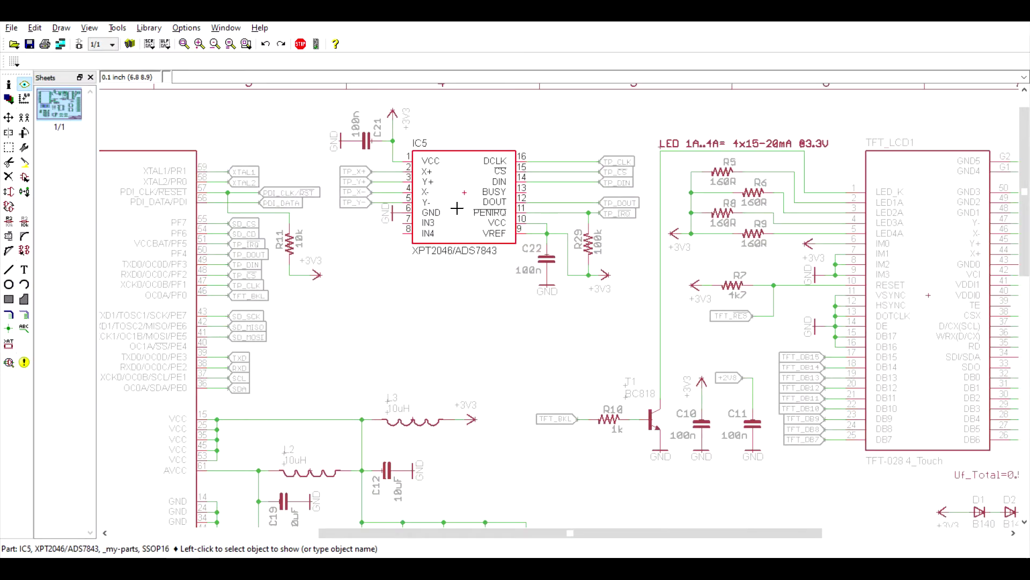
{"action": "left_click", "coordinate": [924, 298]}
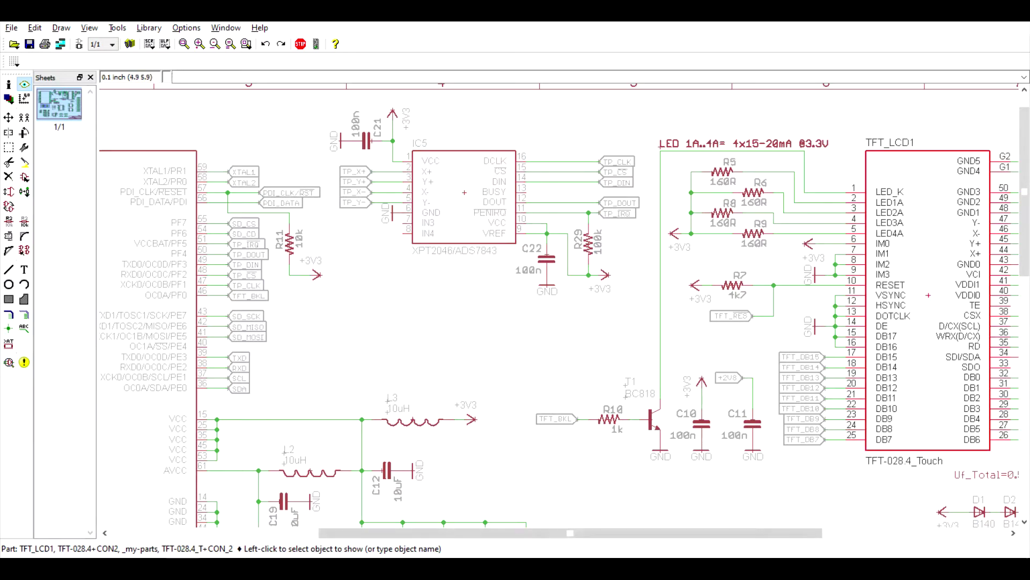
{"action": "mouse_move", "coordinate": [217, 569]}
{"action": "left_click", "coordinate": [217, 518]}
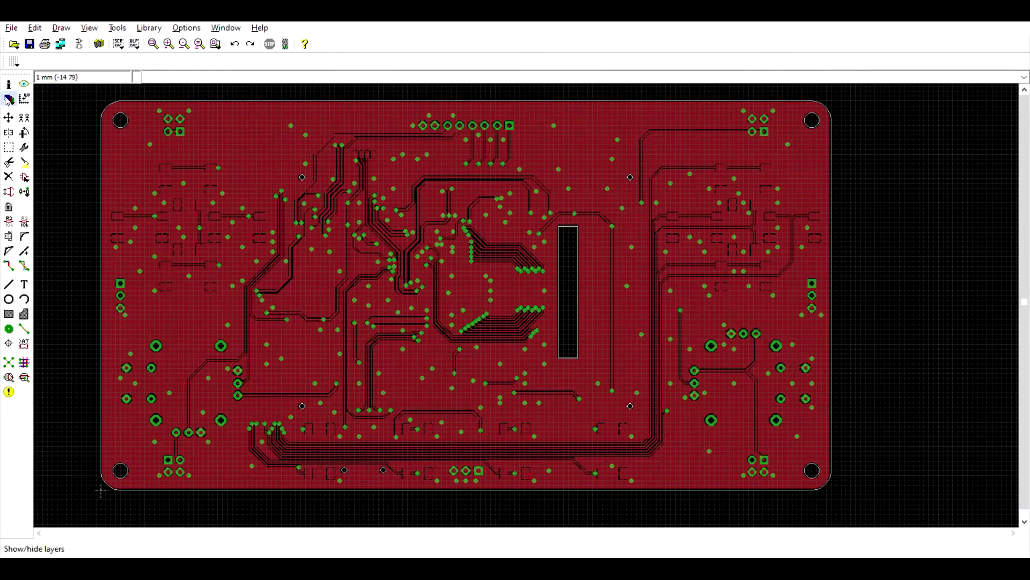
Hide the Top copper layer and show only the Bottom copper layer.
{"action": "left_click", "coordinate": [25, 96]}
{"action": "left_click", "coordinate": [27, 70]}
{"action": "left_click", "coordinate": [29, 240]}
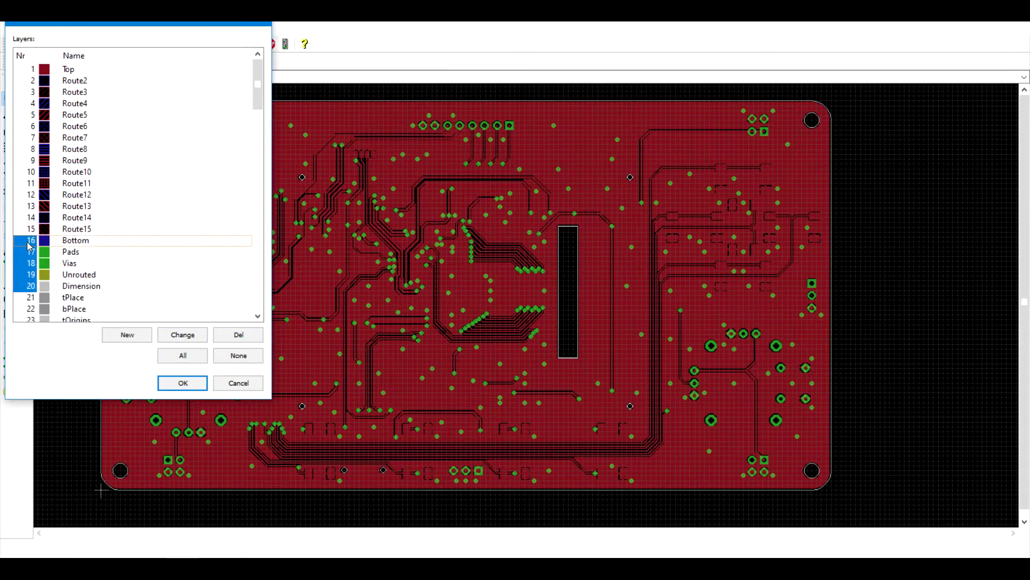
{"action": "left_click", "coordinate": [182, 382]}
{"action": "scroll", "coordinate": [504, 273], "scroll_direction": "up", "scroll_amount": 5}
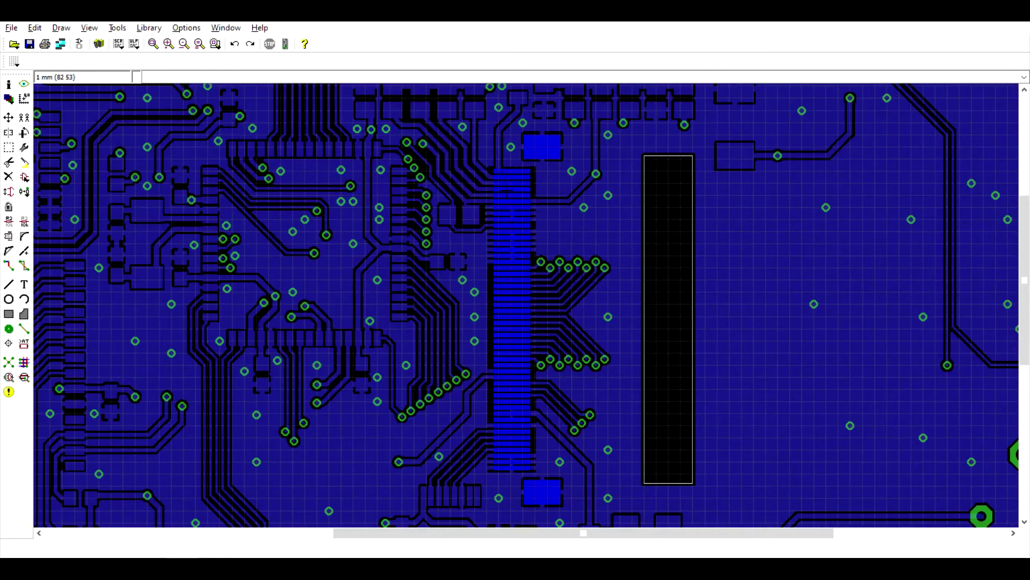
Turn on a silkscreen label layer, then return to the schematic.
{"action": "left_click", "coordinate": [9, 98]}
{"action": "scroll", "coordinate": [34, 265], "scroll_direction": "down", "scroll_amount": 12}
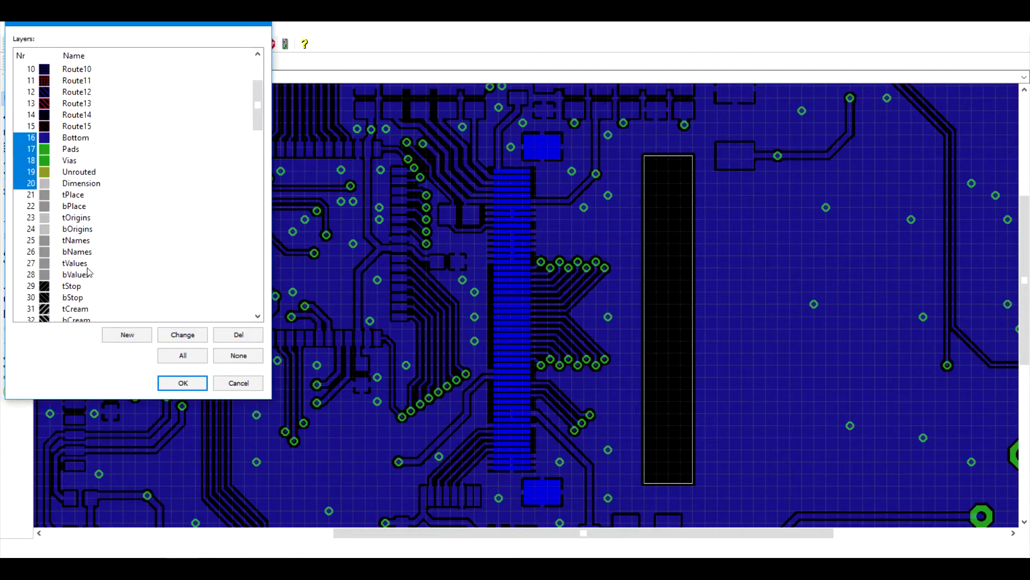
{"action": "scroll", "coordinate": [33, 265], "scroll_direction": "down", "scroll_amount": 6}
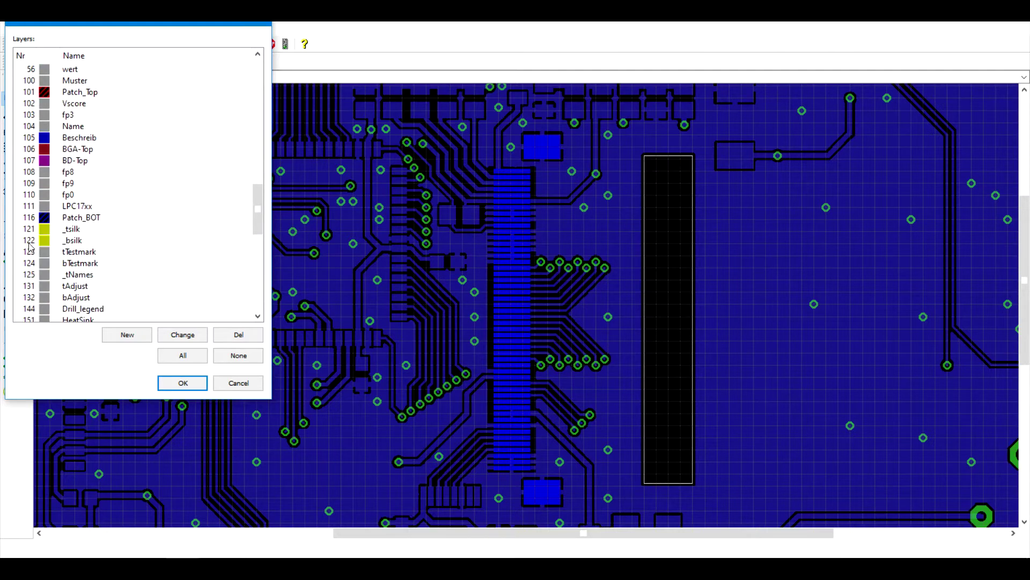
{"action": "left_click", "coordinate": [31, 244]}
{"action": "left_click", "coordinate": [183, 383]}
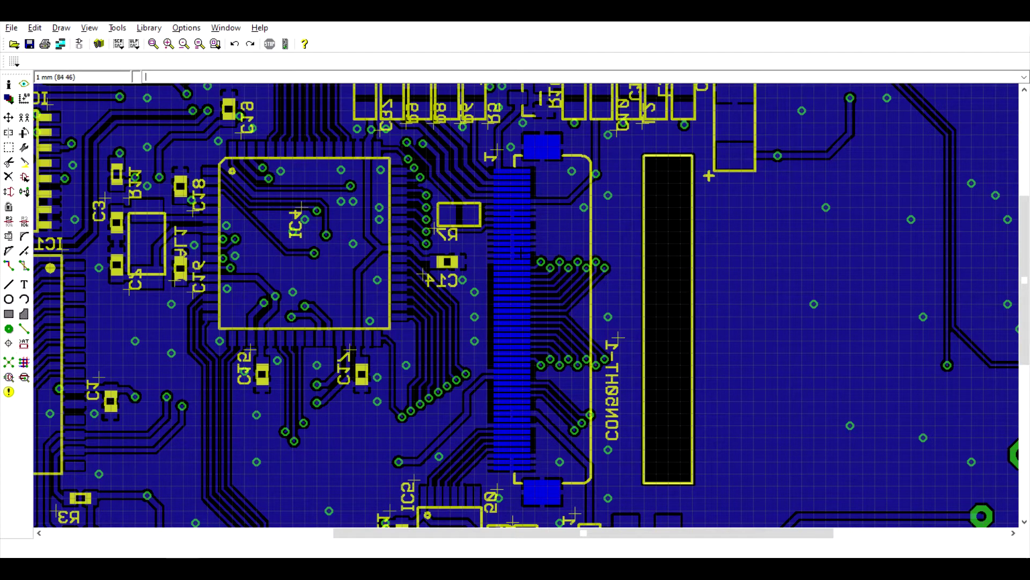
{"action": "left_click", "coordinate": [79, 44]}
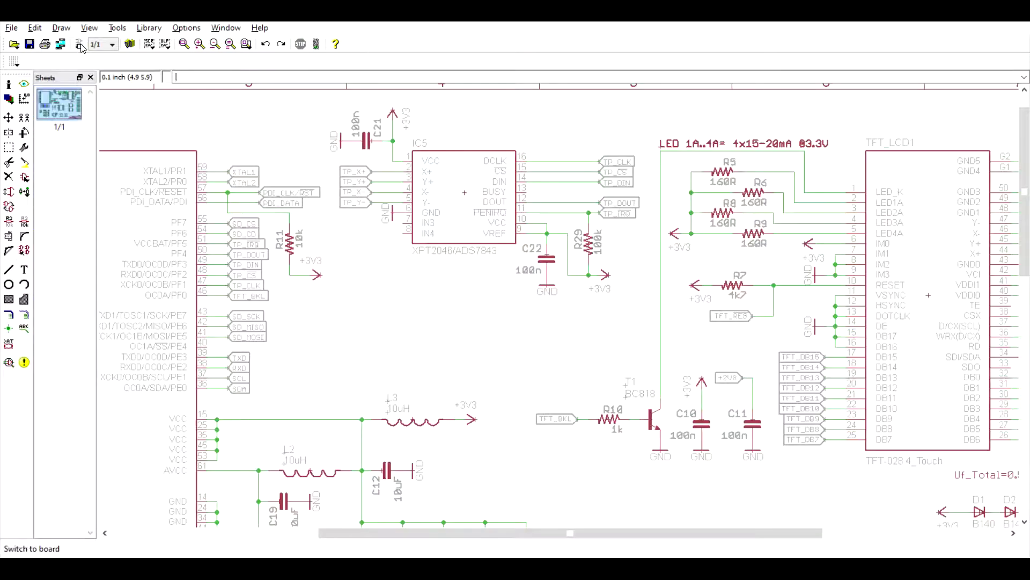
{"action": "left_click", "coordinate": [24, 84]}
{"action": "scroll", "coordinate": [281, 235], "scroll_direction": "down", "scroll_amount": 6}
{"action": "scroll", "coordinate": [451, 402], "scroll_direction": "up", "scroll_amount": 6}
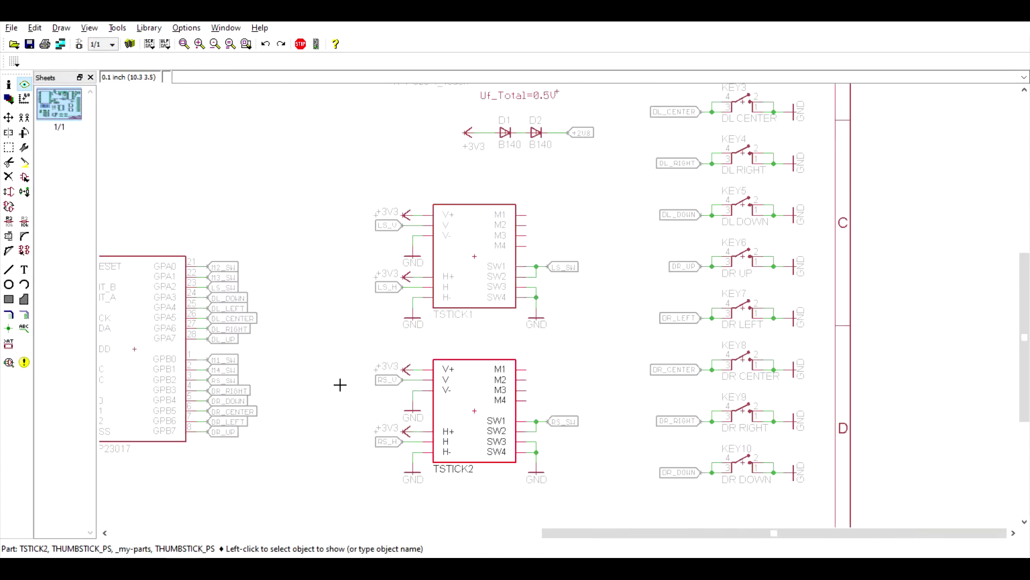
{"action": "scroll", "coordinate": [340, 384], "scroll_direction": "down", "scroll_amount": 5}
{"action": "scroll", "coordinate": [614, 208], "scroll_direction": "up", "scroll_amount": 4}
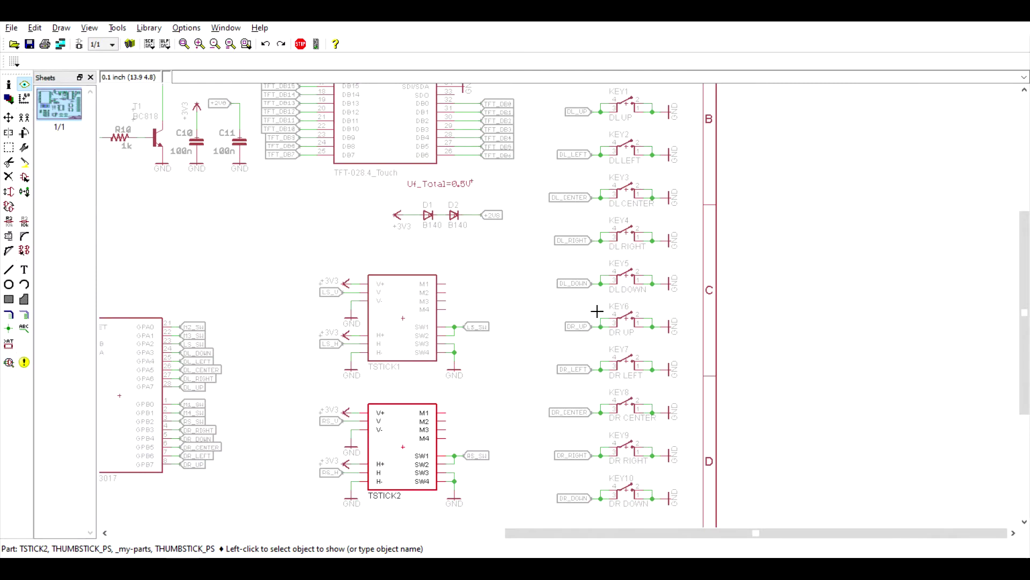
{"action": "scroll", "coordinate": [598, 300], "scroll_direction": "down", "scroll_amount": 5}
{"action": "scroll", "coordinate": [376, 489], "scroll_direction": "up", "scroll_amount": 4}
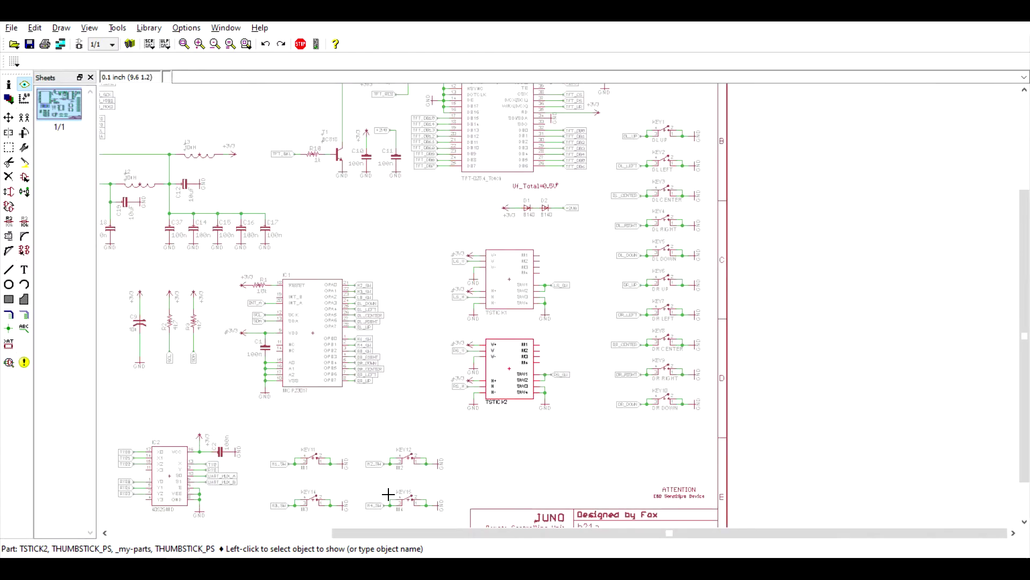
{"action": "scroll", "coordinate": [334, 385], "scroll_direction": "up", "scroll_amount": 3}
{"action": "scroll", "coordinate": [490, 398], "scroll_direction": "down", "scroll_amount": 1}
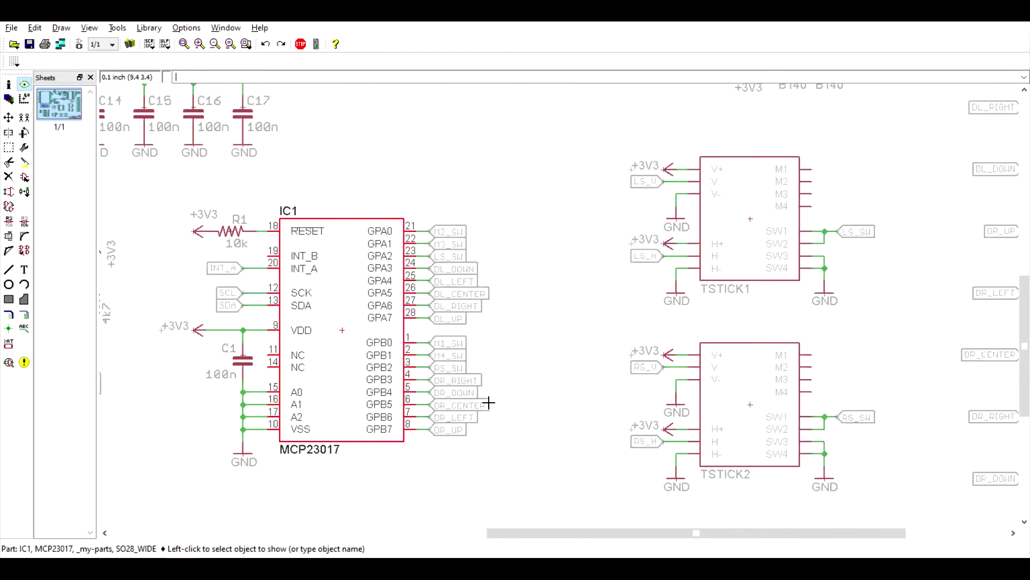
{"action": "scroll", "coordinate": [344, 364], "scroll_direction": "up", "scroll_amount": 1}
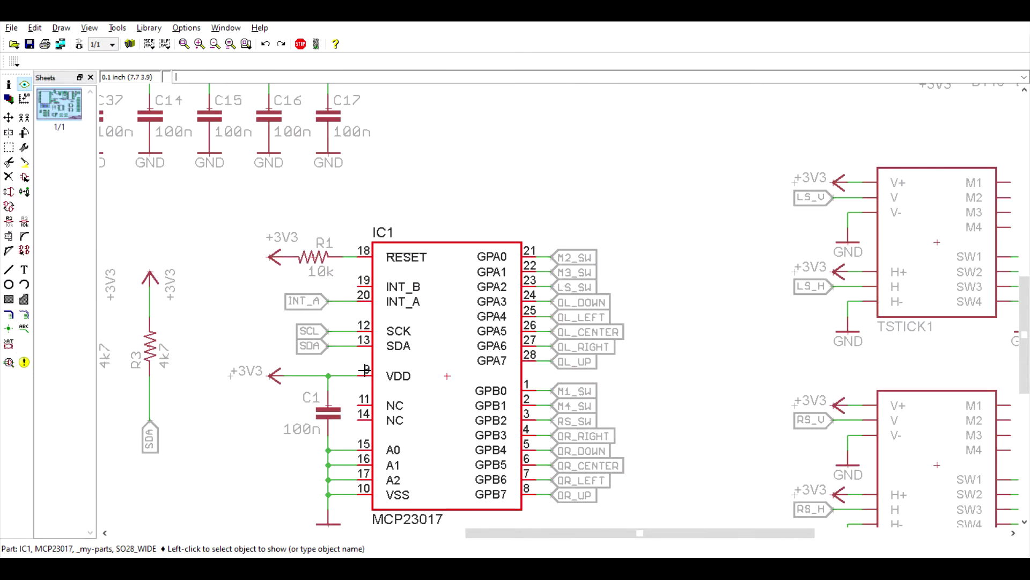
{"action": "scroll", "coordinate": [451, 375], "scroll_direction": "down", "scroll_amount": 1}
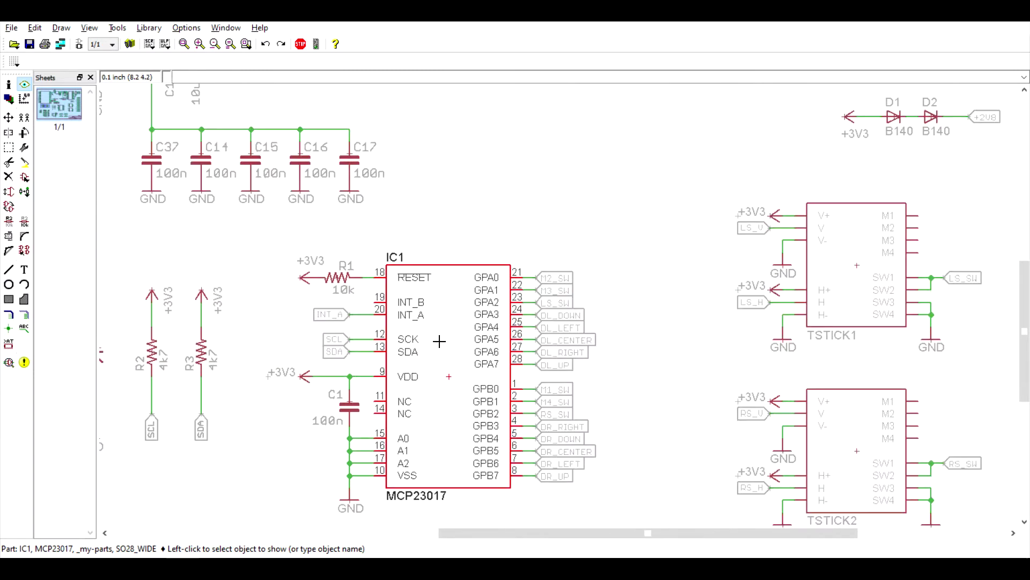
{"action": "left_click", "coordinate": [353, 326]}
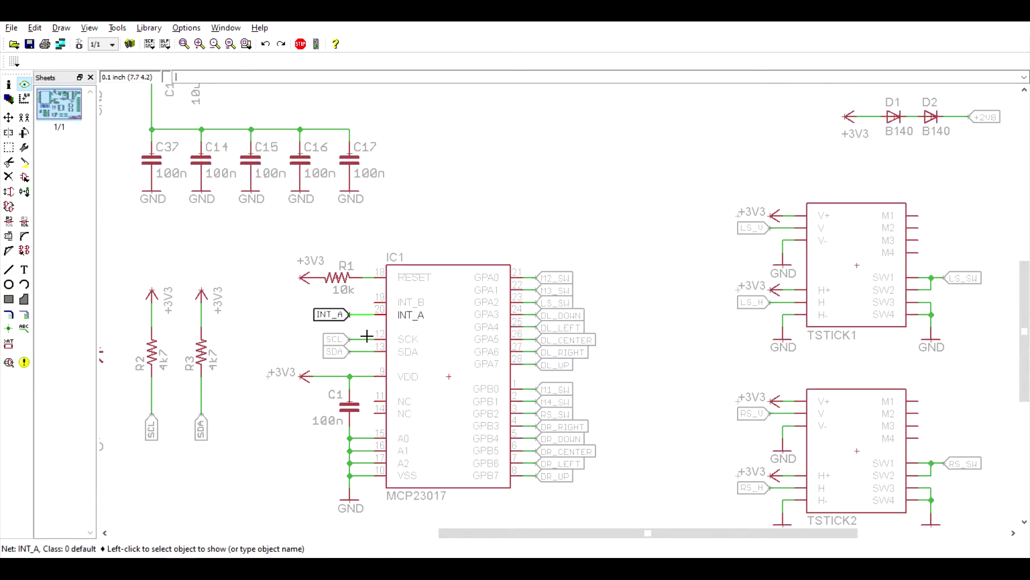
{"action": "scroll", "coordinate": [444, 399], "scroll_direction": "down", "scroll_amount": 1}
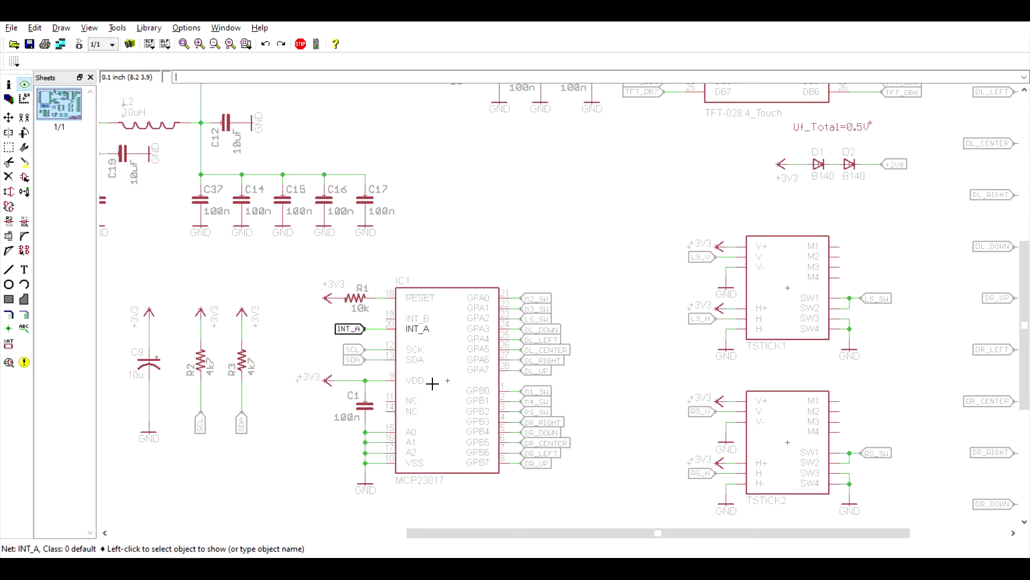
{"action": "scroll", "coordinate": [453, 356], "scroll_direction": "down", "scroll_amount": 1}
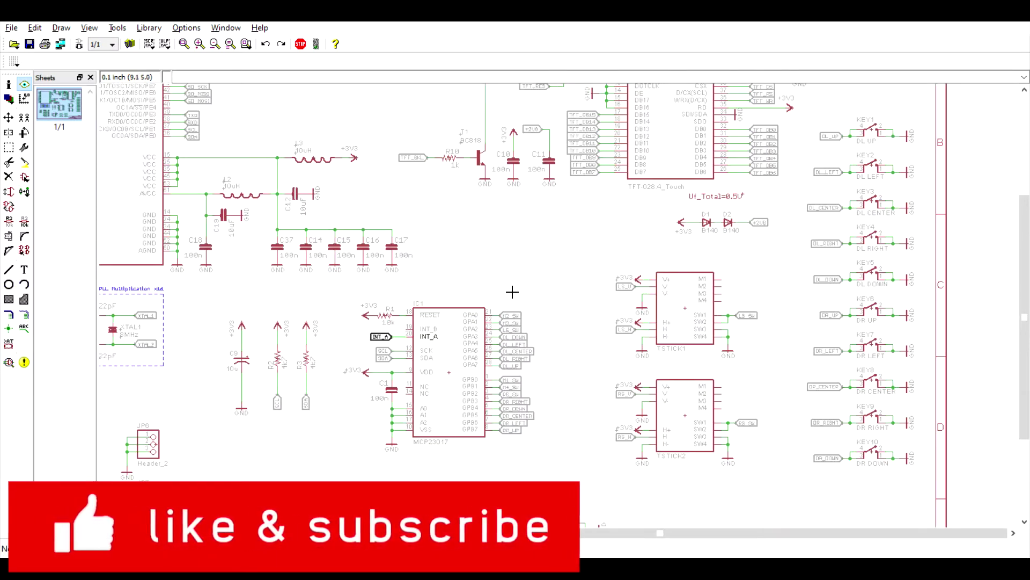
{"action": "scroll", "coordinate": [513, 291], "scroll_direction": "down", "scroll_amount": 1}
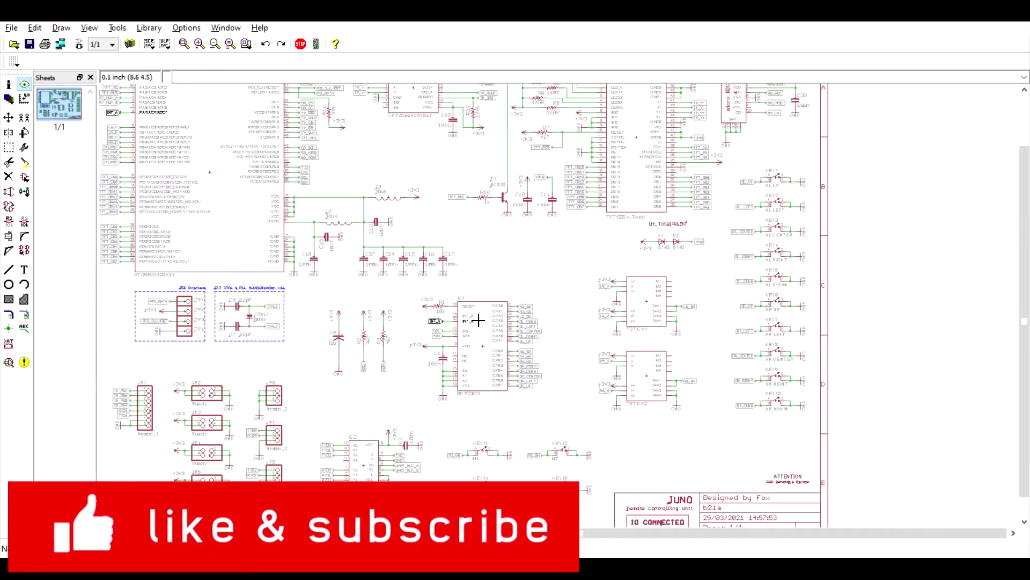
{"action": "scroll", "coordinate": [469, 431], "scroll_direction": "up", "scroll_amount": 1}
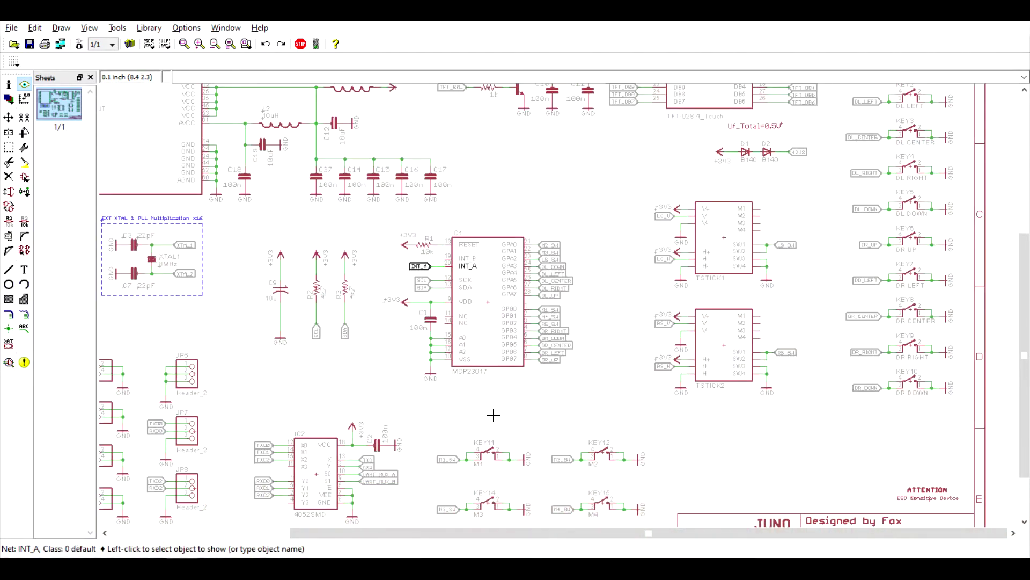
{"action": "scroll", "coordinate": [558, 418], "scroll_direction": "down", "scroll_amount": 1}
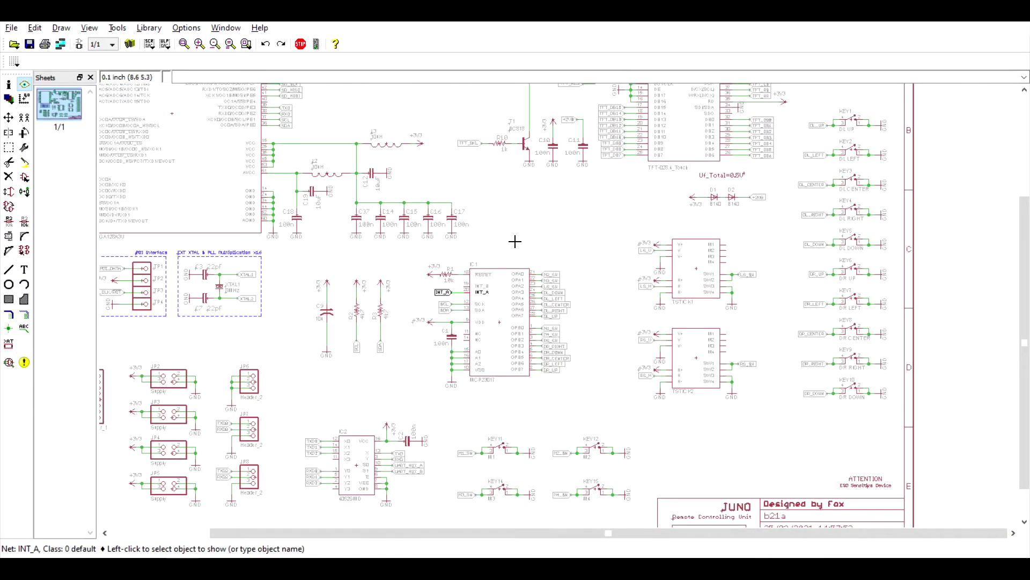
{"action": "scroll", "coordinate": [594, 311], "scroll_direction": "down", "scroll_amount": 1}
{"action": "scroll", "coordinate": [559, 368], "scroll_direction": "down", "scroll_amount": 1}
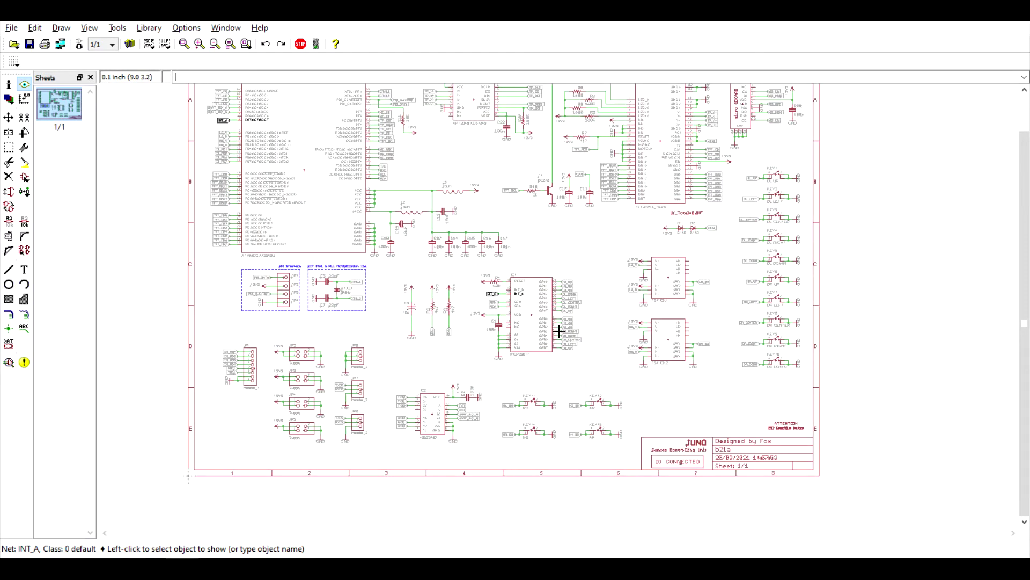
{"action": "scroll", "coordinate": [406, 406], "scroll_direction": "up", "scroll_amount": 1}
{"action": "scroll", "coordinate": [713, 447], "scroll_direction": "up", "scroll_amount": 2}
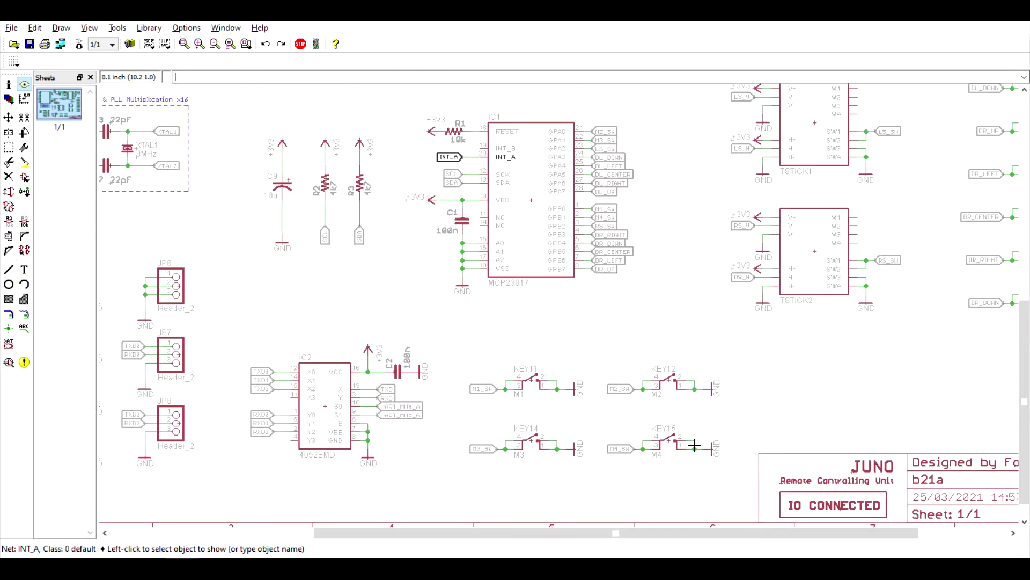
{"action": "left_click", "coordinate": [9, 117]}
{"action": "left_click", "coordinate": [9, 147]}
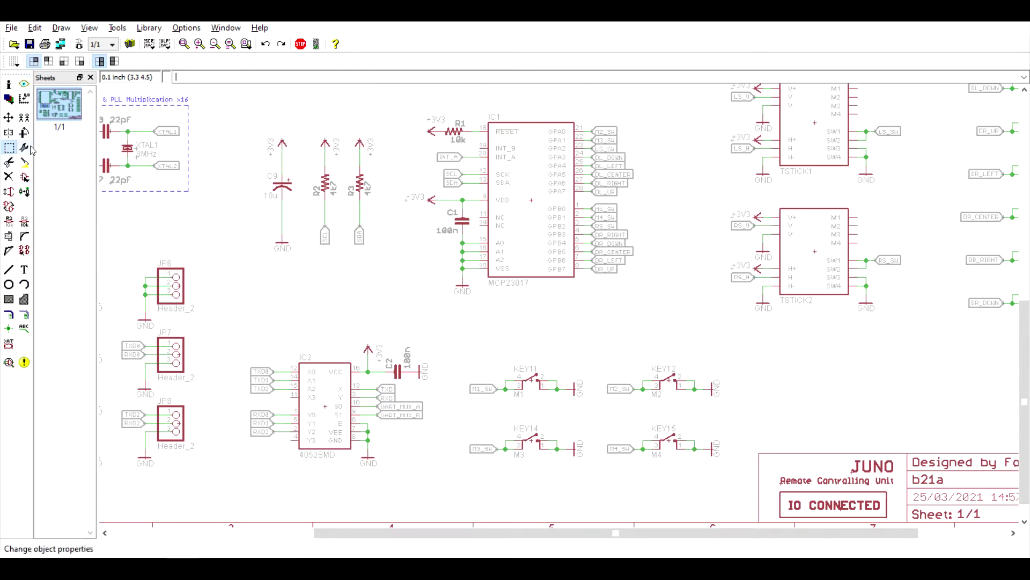
{"action": "scroll", "coordinate": [263, 240], "scroll_direction": "down", "scroll_amount": 1}
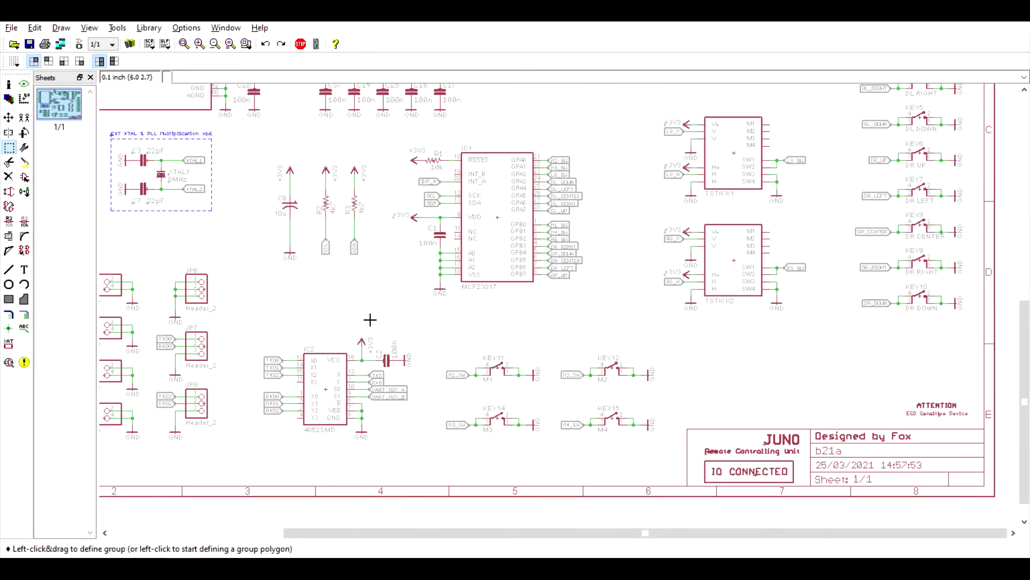
{"action": "scroll", "coordinate": [359, 311], "scroll_direction": "down", "scroll_amount": 1}
{"action": "scroll", "coordinate": [232, 190], "scroll_direction": "up", "scroll_amount": 1}
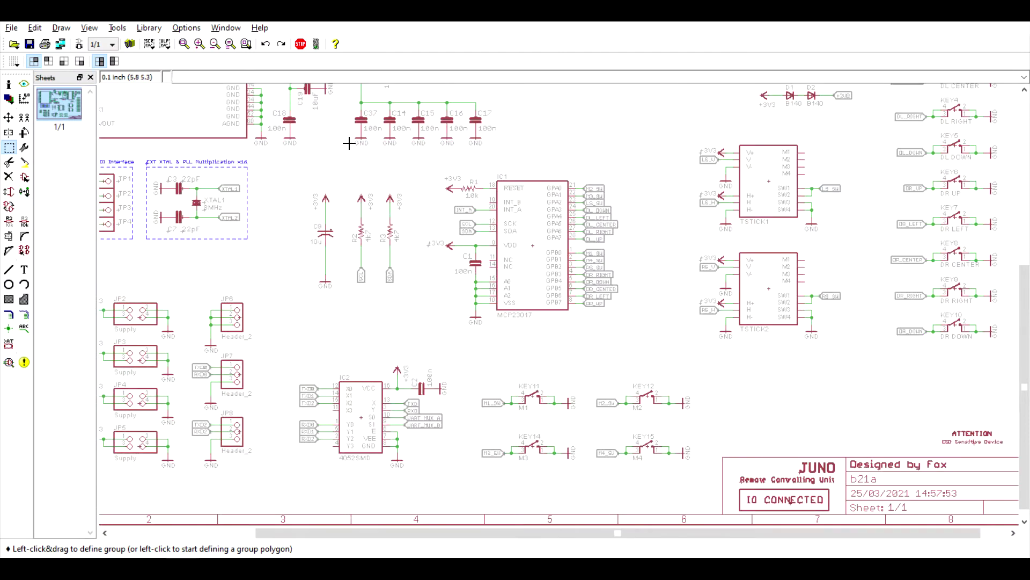
{"action": "left_click", "coordinate": [24, 84]}
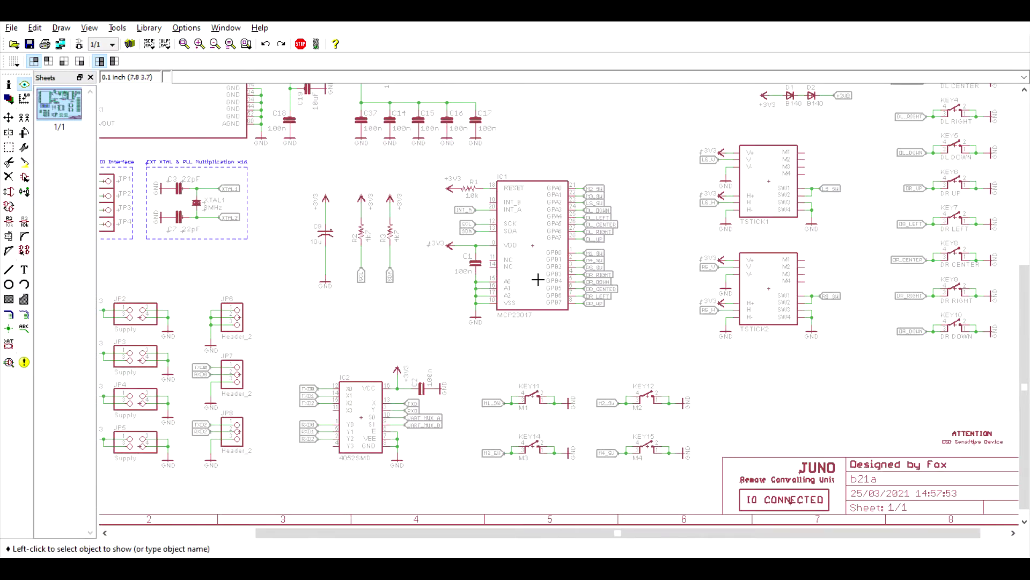
{"action": "scroll", "coordinate": [746, 344], "scroll_direction": "up", "scroll_amount": 1}
{"action": "scroll", "coordinate": [467, 363], "scroll_direction": "down", "scroll_amount": 1}
{"action": "scroll", "coordinate": [348, 421], "scroll_direction": "up", "scroll_amount": 1}
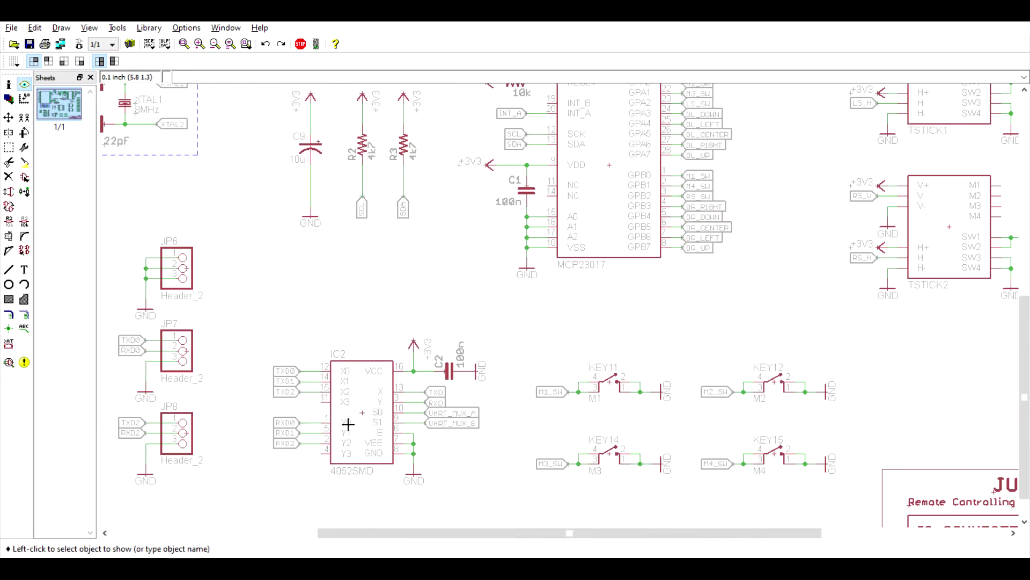
{"action": "scroll", "coordinate": [343, 415], "scroll_direction": "up", "scroll_amount": 1}
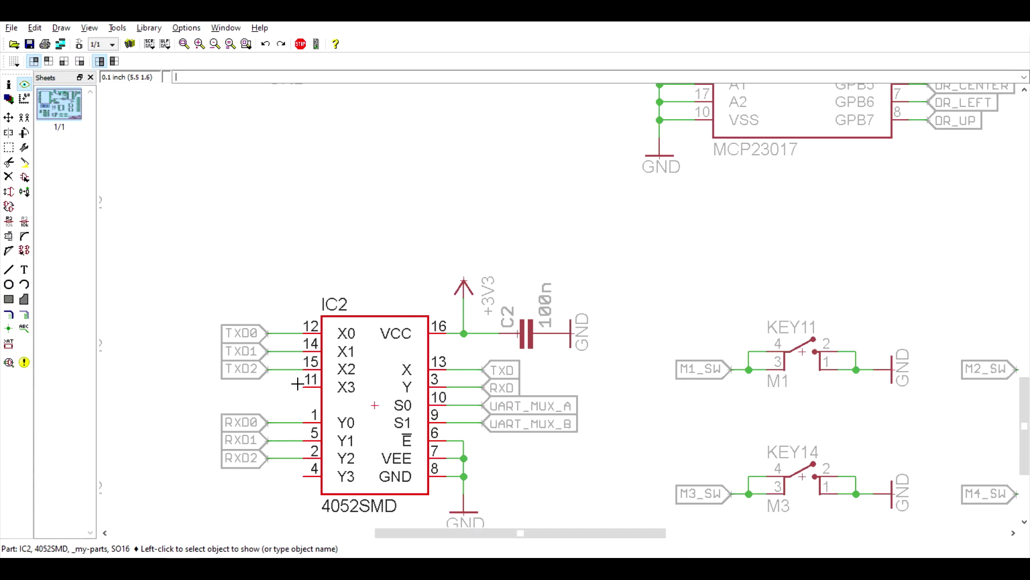
{"action": "scroll", "coordinate": [297, 383], "scroll_direction": "down", "scroll_amount": 1}
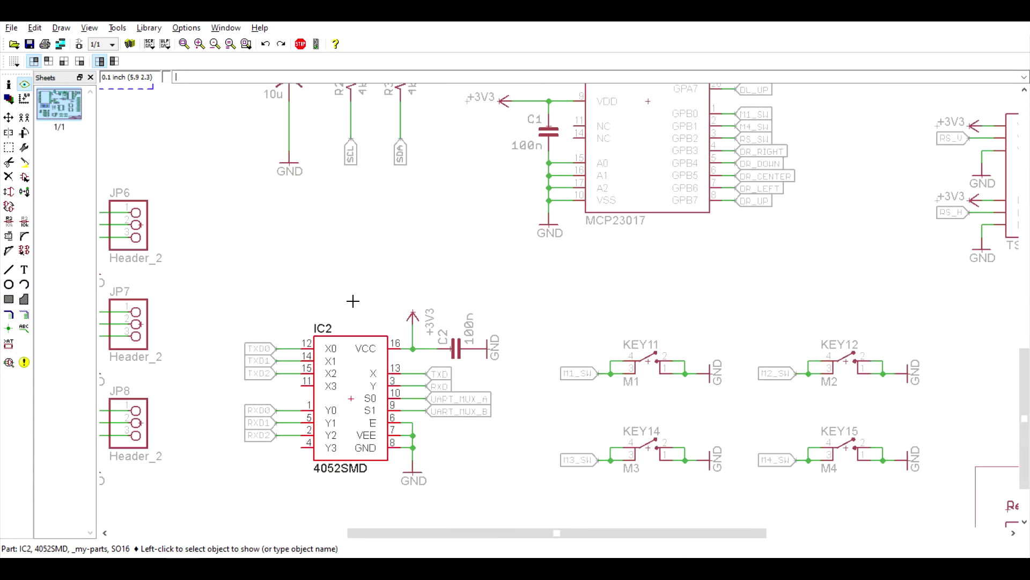
{"action": "scroll", "coordinate": [343, 300], "scroll_direction": "down", "scroll_amount": 3}
{"action": "scroll", "coordinate": [424, 312], "scroll_direction": "up", "scroll_amount": 2}
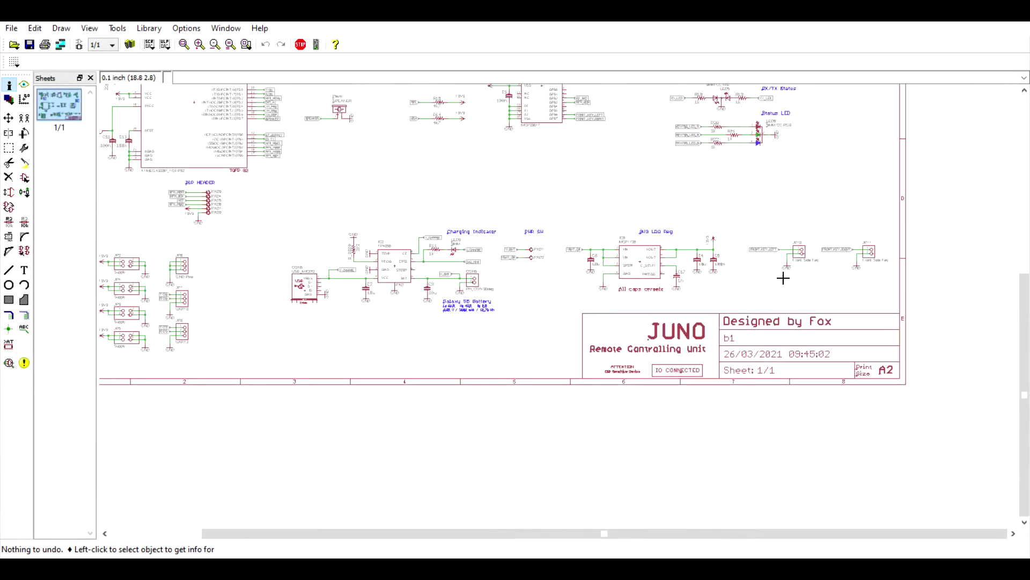
Zoom around the JUNO schematic and switch to its board layout.
{"action": "scroll", "coordinate": [812, 336], "scroll_direction": "down", "scroll_amount": 2}
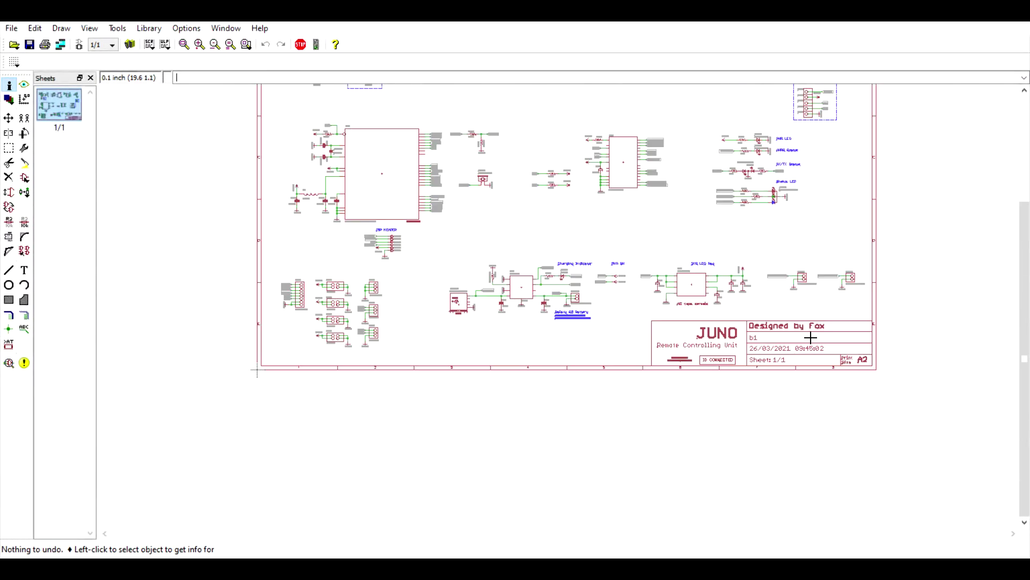
{"action": "scroll", "coordinate": [558, 121], "scroll_direction": "down", "scroll_amount": 3}
{"action": "scroll", "coordinate": [567, 103], "scroll_direction": "up", "scroll_amount": 3}
{"action": "scroll", "coordinate": [567, 103], "scroll_direction": "up", "scroll_amount": 1}
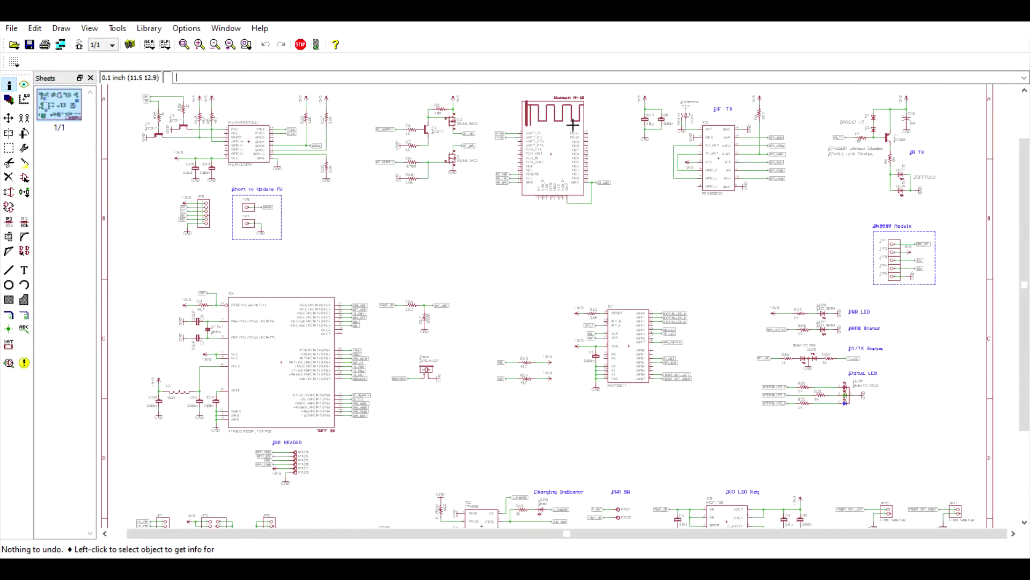
{"action": "scroll", "coordinate": [725, 179], "scroll_direction": "down", "scroll_amount": 1}
{"action": "scroll", "coordinate": [457, 370], "scroll_direction": "up", "scroll_amount": 1}
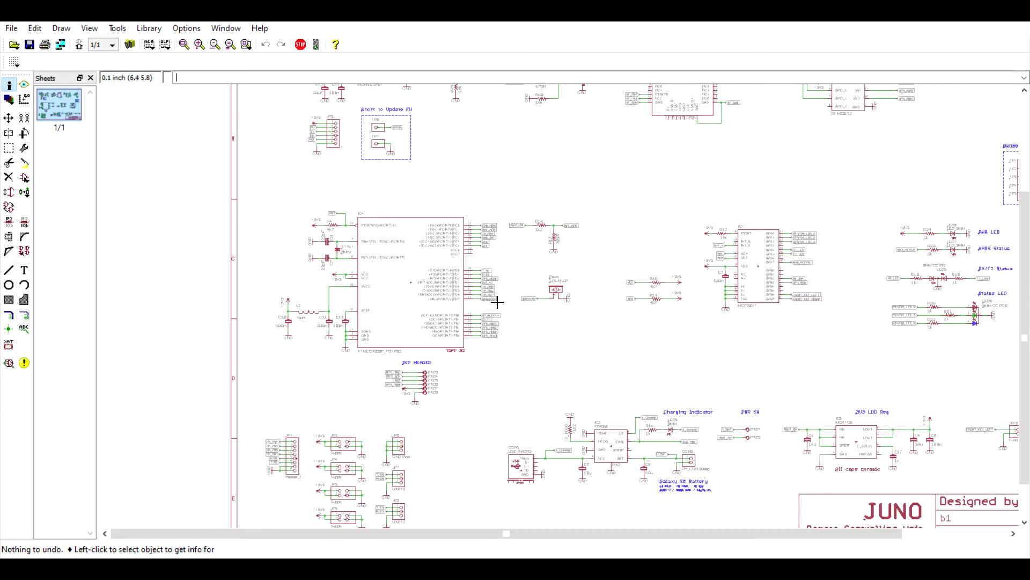
{"action": "left_click", "coordinate": [78, 44]}
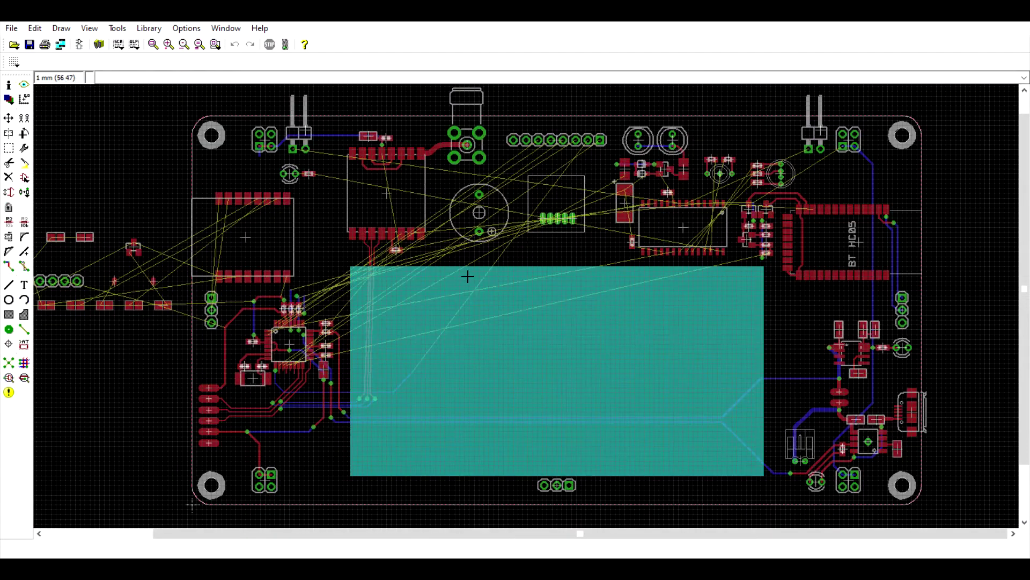
Look over the board's airwires, then go back to the schematic.
{"action": "scroll", "coordinate": [607, 220], "scroll_direction": "down", "scroll_amount": 1}
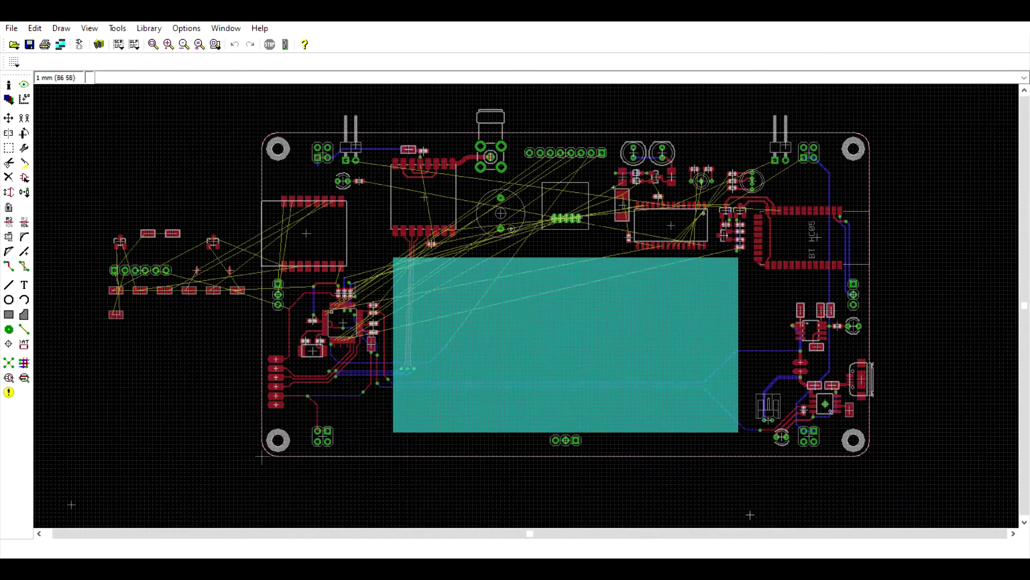
{"action": "scroll", "coordinate": [337, 181], "scroll_direction": "up", "scroll_amount": 1}
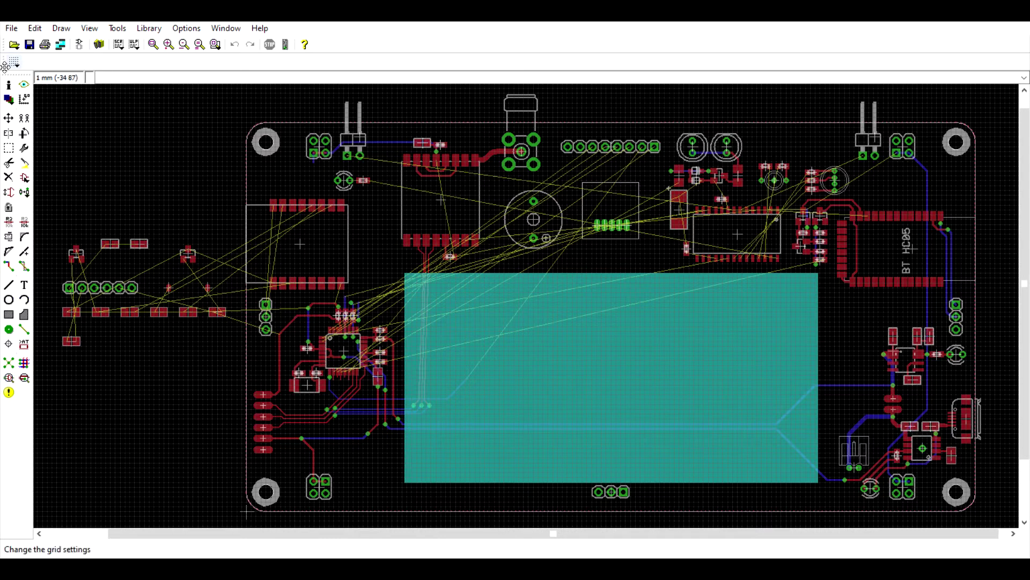
{"action": "left_click", "coordinate": [80, 45]}
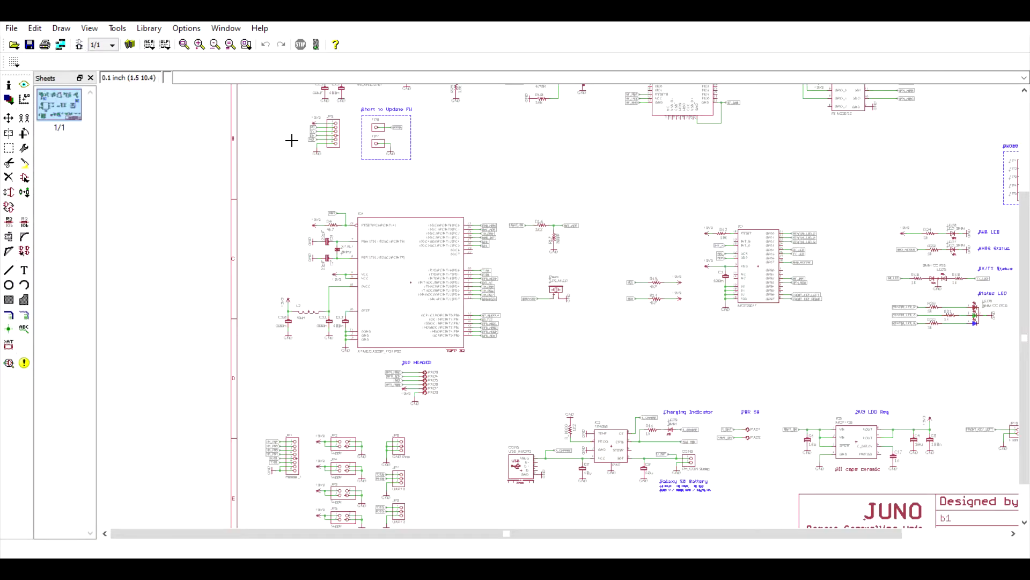
Group-select the charging circuit on the schematic.
{"action": "scroll", "coordinate": [223, 196], "scroll_direction": "down", "scroll_amount": 2}
{"action": "scroll", "coordinate": [471, 324], "scroll_direction": "up", "scroll_amount": 2}
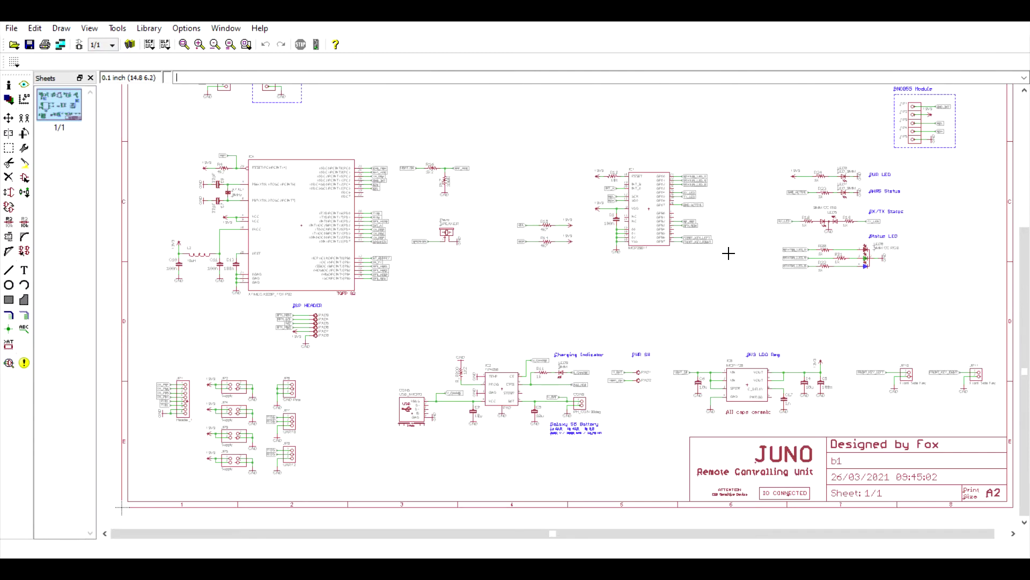
{"action": "left_click", "coordinate": [8, 148]}
{"action": "scroll", "coordinate": [252, 198], "scroll_direction": "down", "scroll_amount": 2}
{"action": "scroll", "coordinate": [289, 295], "scroll_direction": "up", "scroll_amount": 3}
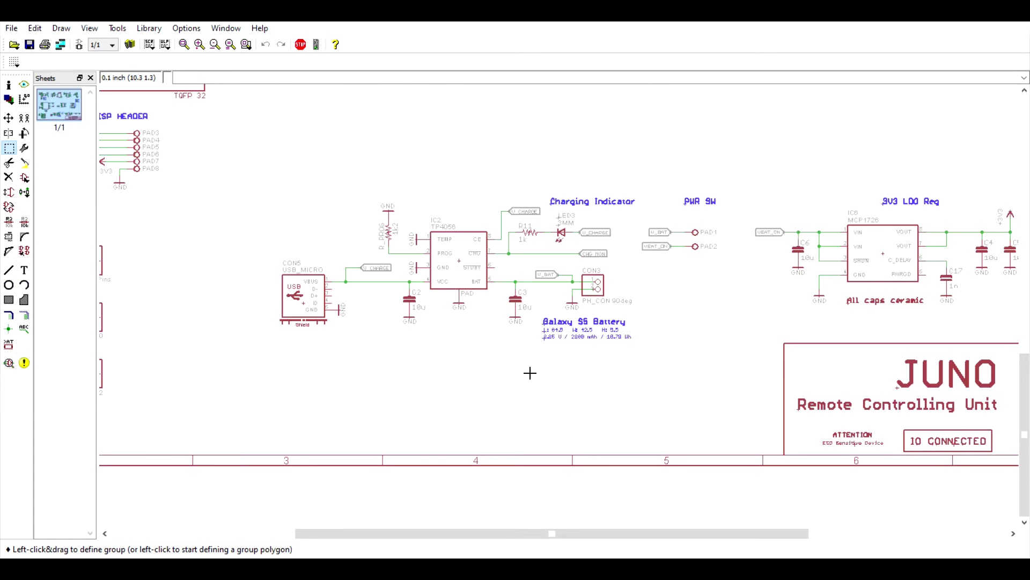
{"action": "scroll", "coordinate": [389, 340], "scroll_direction": "up", "scroll_amount": 1}
{"action": "mouse_move", "coordinate": [229, 125]}
{"action": "left_mouse_down"}
{"action": "mouse_move", "coordinate": [713, 372]}
{"action": "mouse_move", "coordinate": [702, 407]}
{"action": "left_mouse_up"}
{"action": "scroll", "coordinate": [544, 261], "scroll_direction": "up", "scroll_amount": 2}
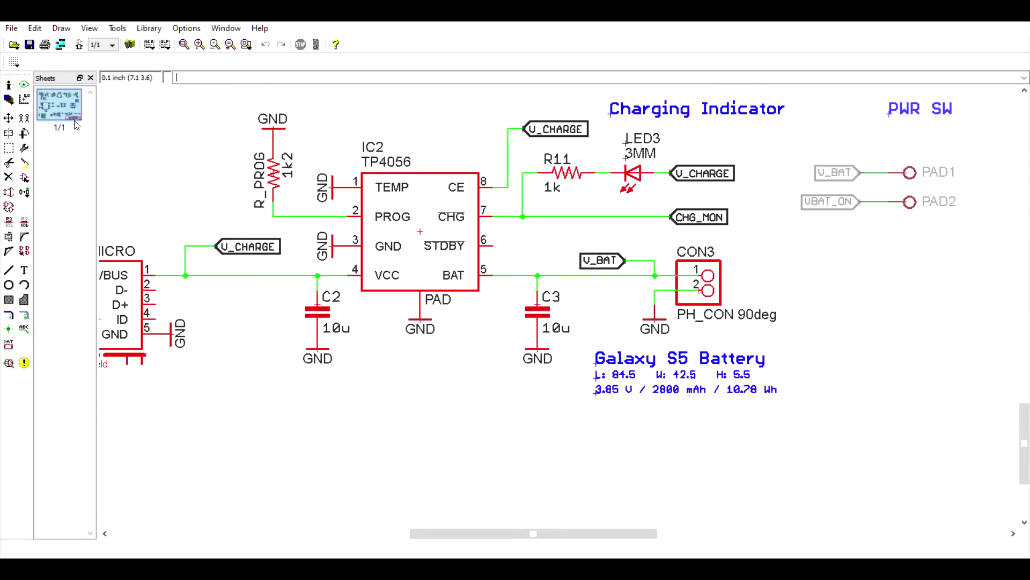
Group-select the JP1–JP8 jumpers, then switch to the board layout.
{"action": "left_click", "coordinate": [8, 149]}
{"action": "left_click", "coordinate": [352, 103]}
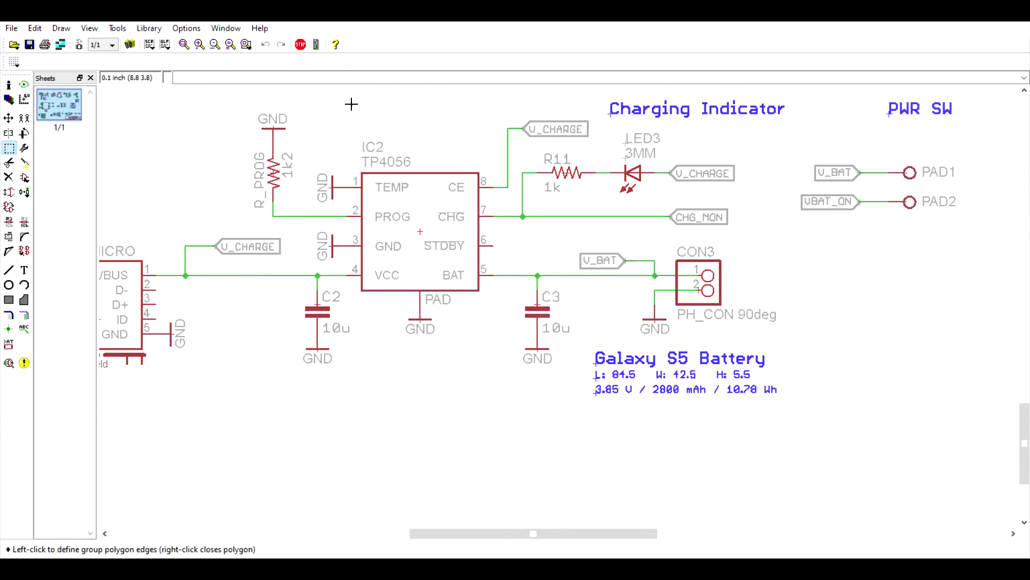
{"action": "key", "text": "Escape"}
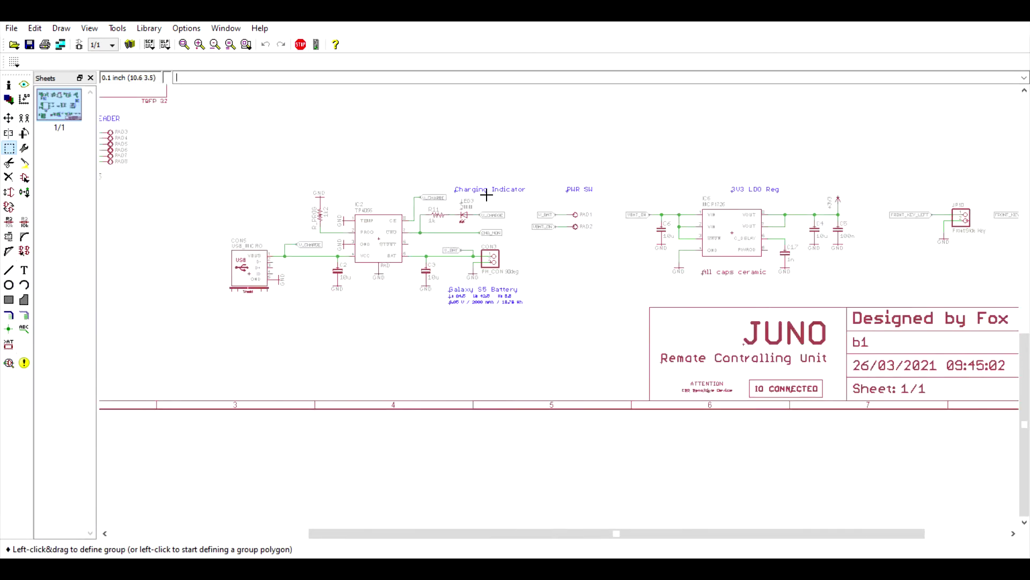
{"action": "scroll", "coordinate": [487, 195], "scroll_direction": "down", "scroll_amount": 2}
{"action": "scroll", "coordinate": [266, 246], "scroll_direction": "up", "scroll_amount": 2}
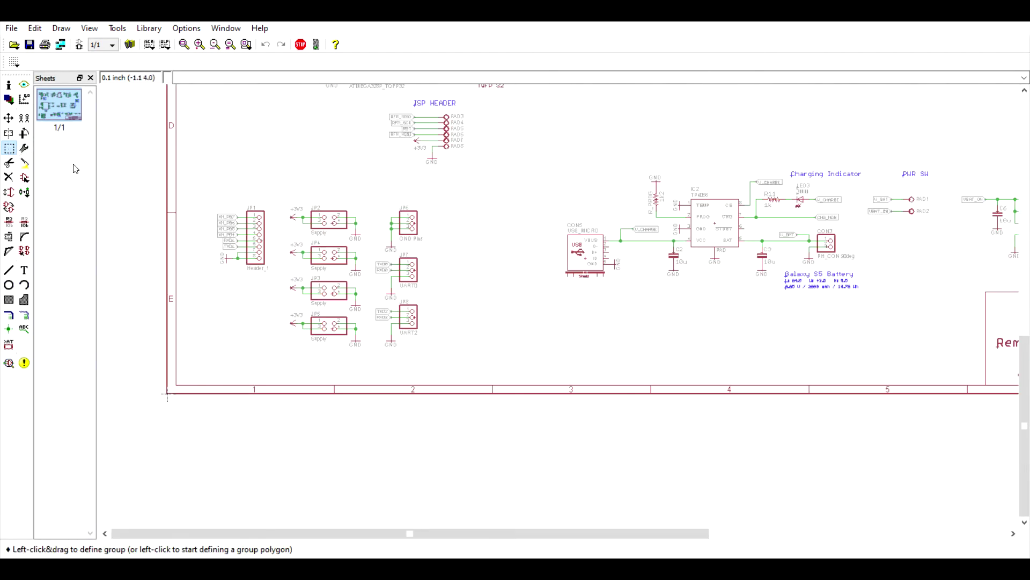
{"action": "left_click_drag", "start_coordinate": [190, 183], "coordinate": [453, 367]}
{"action": "scroll", "coordinate": [354, 257], "scroll_direction": "up", "scroll_amount": 1}
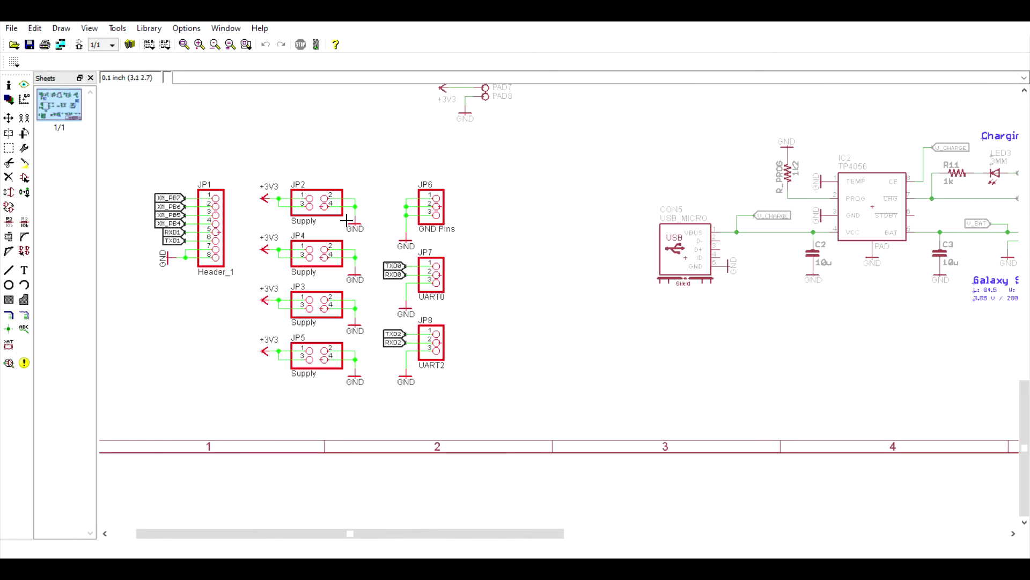
{"action": "left_click", "coordinate": [78, 44]}
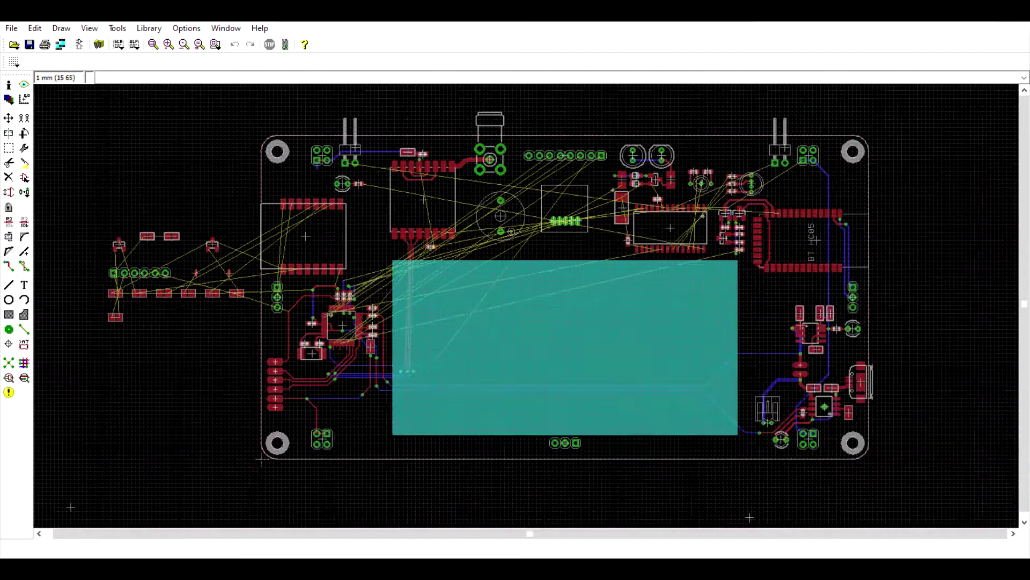
Zoom around the board layout and select the Info tool.
{"action": "scroll", "coordinate": [262, 459], "scroll_direction": "down", "scroll_amount": 1}
{"action": "scroll", "coordinate": [179, 494], "scroll_direction": "up", "scroll_amount": 2}
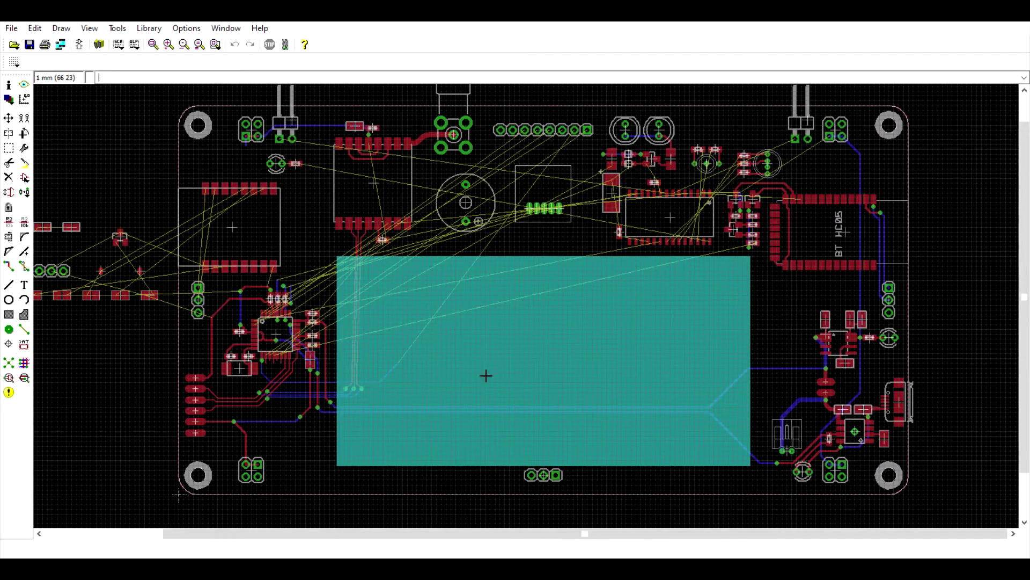
{"action": "left_click", "coordinate": [8, 85]}
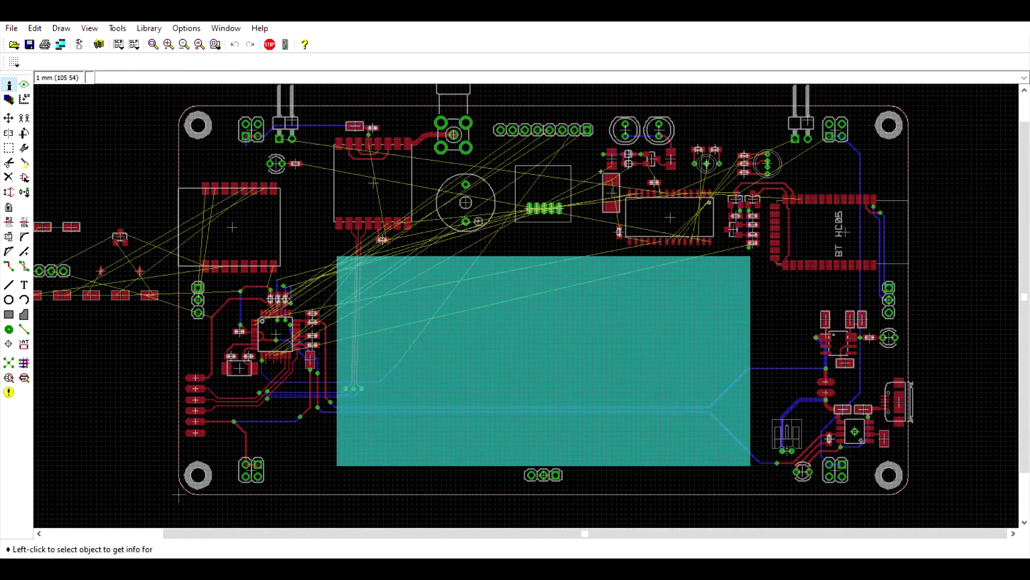
{"action": "scroll", "coordinate": [418, 215], "scroll_direction": "down", "scroll_amount": 1}
{"action": "left_click", "coordinate": [79, 44]}
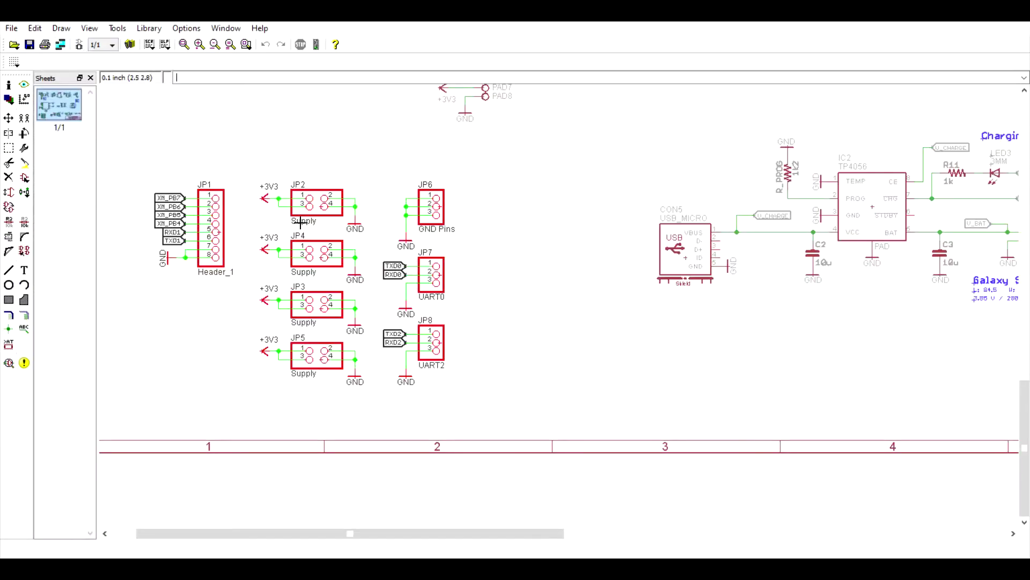
{"action": "scroll", "coordinate": [672, 240], "scroll_direction": "down", "scroll_amount": 2}
{"action": "scroll", "coordinate": [678, 198], "scroll_direction": "up", "scroll_amount": 3}
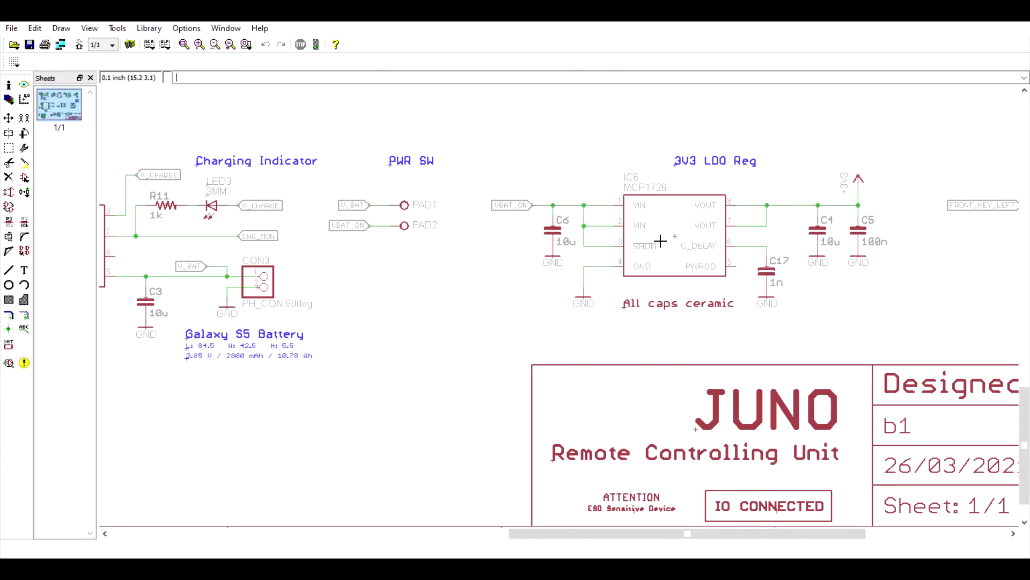
{"action": "scroll", "coordinate": [569, 266], "scroll_direction": "down", "scroll_amount": 1}
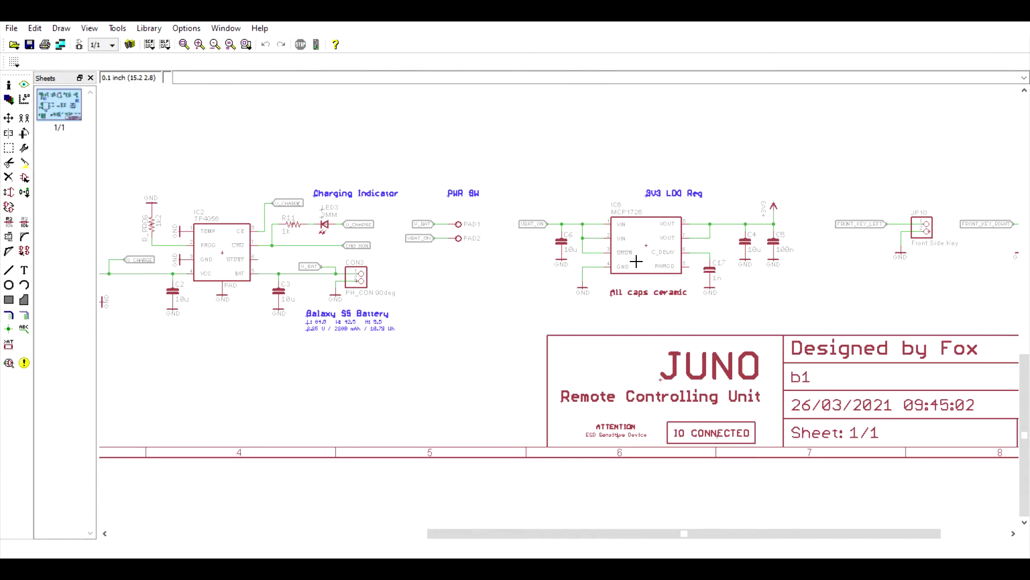
{"action": "scroll", "coordinate": [637, 261], "scroll_direction": "down", "scroll_amount": 1}
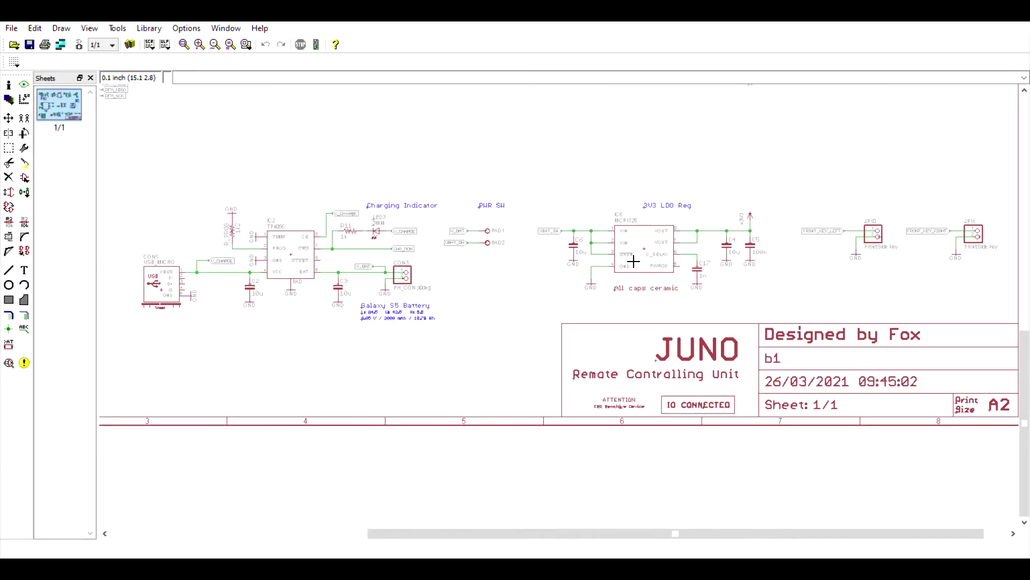
{"action": "scroll", "coordinate": [634, 262], "scroll_direction": "down", "scroll_amount": 2}
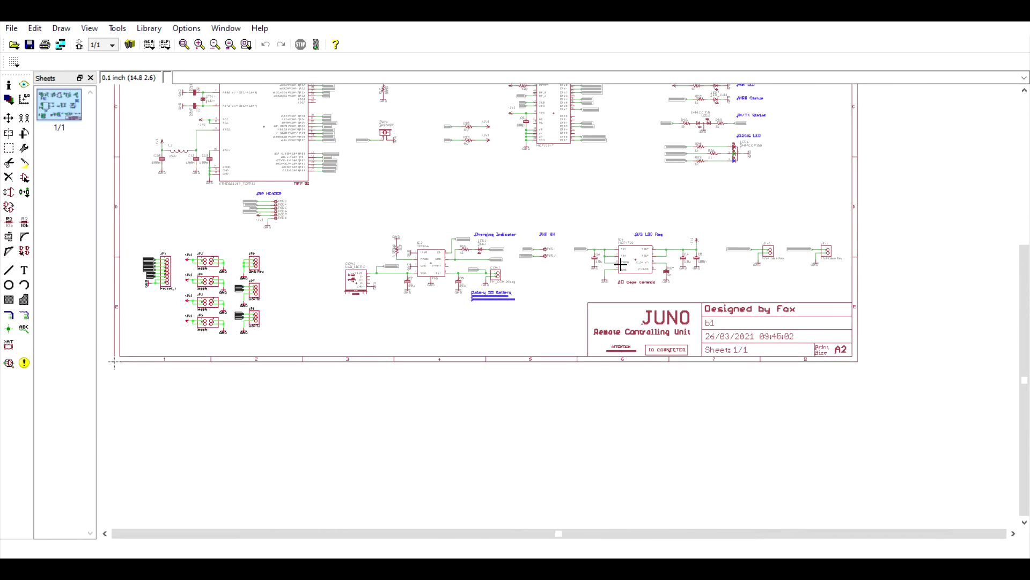
{"action": "scroll", "coordinate": [625, 253], "scroll_direction": "up", "scroll_amount": 2}
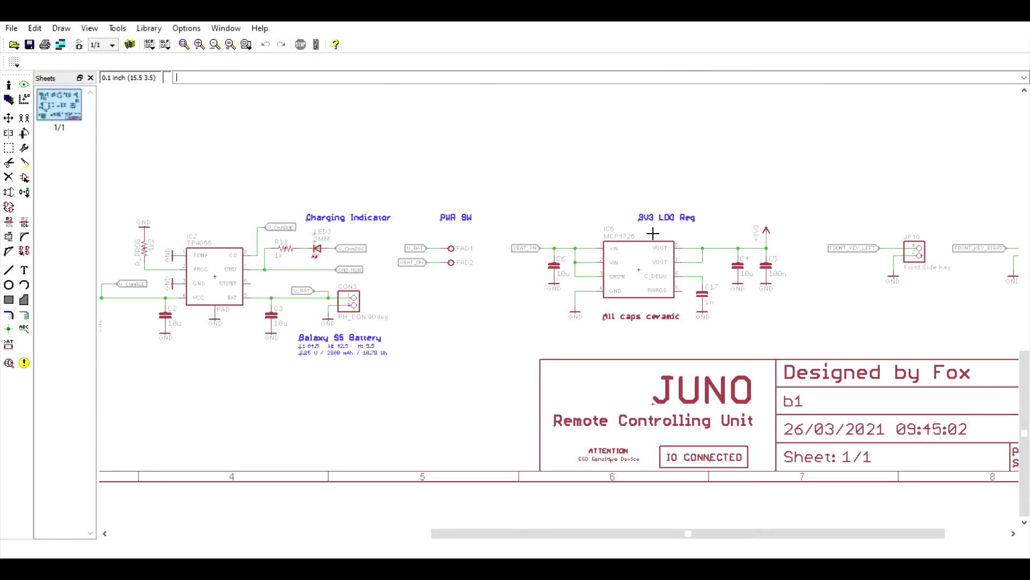
{"action": "scroll", "coordinate": [653, 233], "scroll_direction": "up", "scroll_amount": 2}
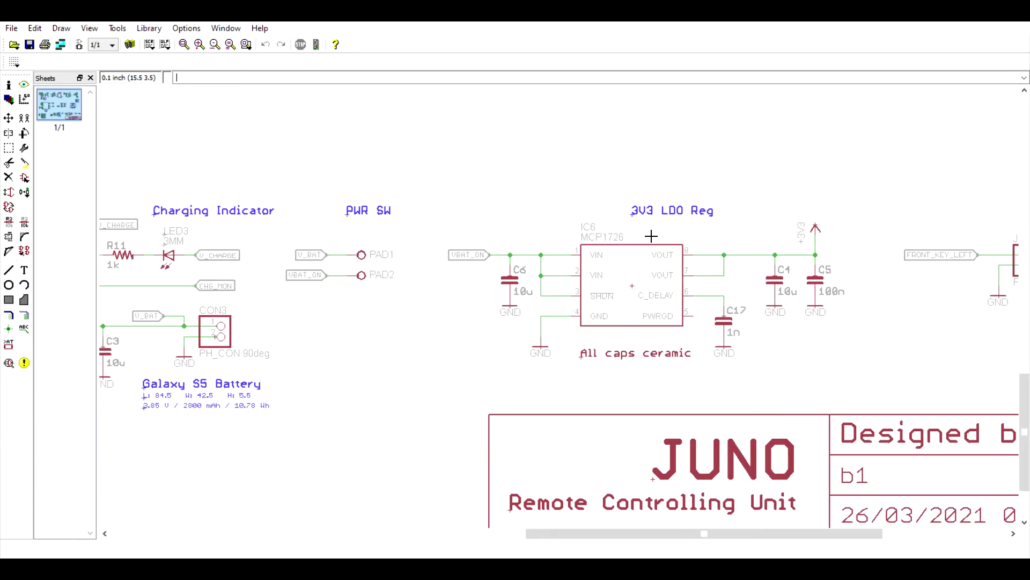
{"action": "scroll", "coordinate": [603, 252], "scroll_direction": "down", "scroll_amount": 3}
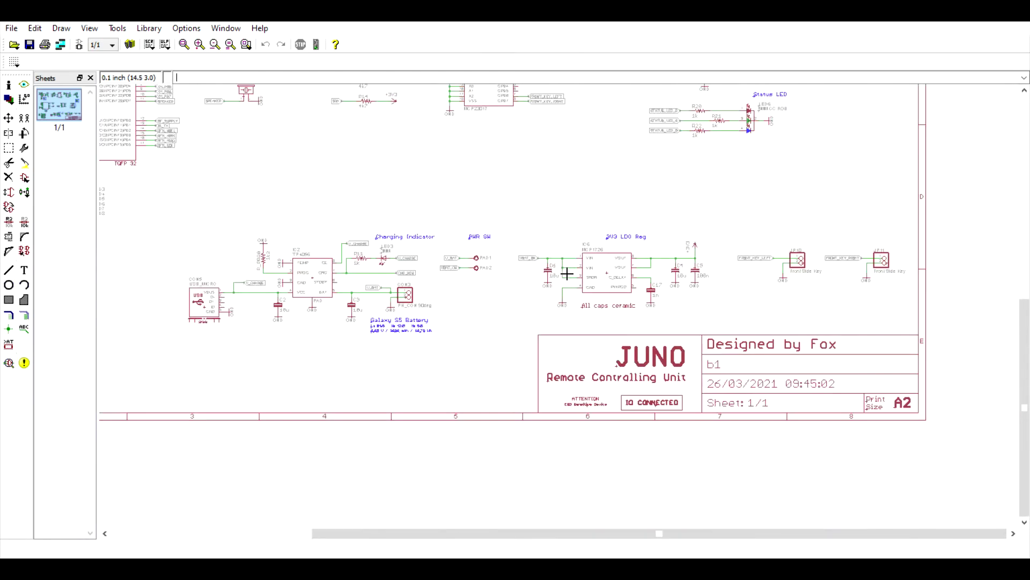
{"action": "scroll", "coordinate": [675, 262], "scroll_direction": "down", "scroll_amount": 2}
{"action": "scroll", "coordinate": [681, 147], "scroll_direction": "up", "scroll_amount": 4}
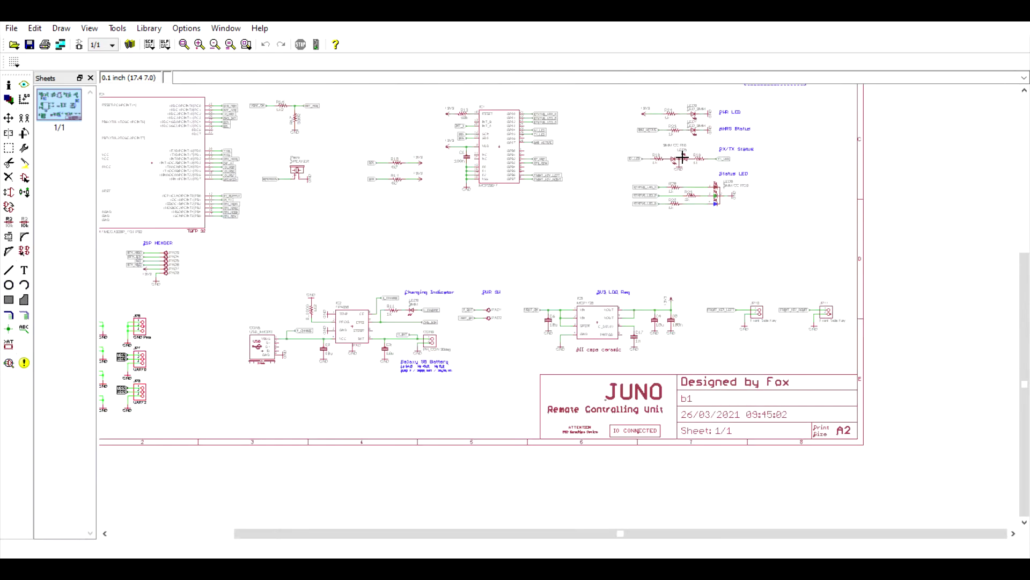
{"action": "scroll", "coordinate": [693, 224], "scroll_direction": "down", "scroll_amount": 3}
{"action": "scroll", "coordinate": [681, 161], "scroll_direction": "up", "scroll_amount": 5}
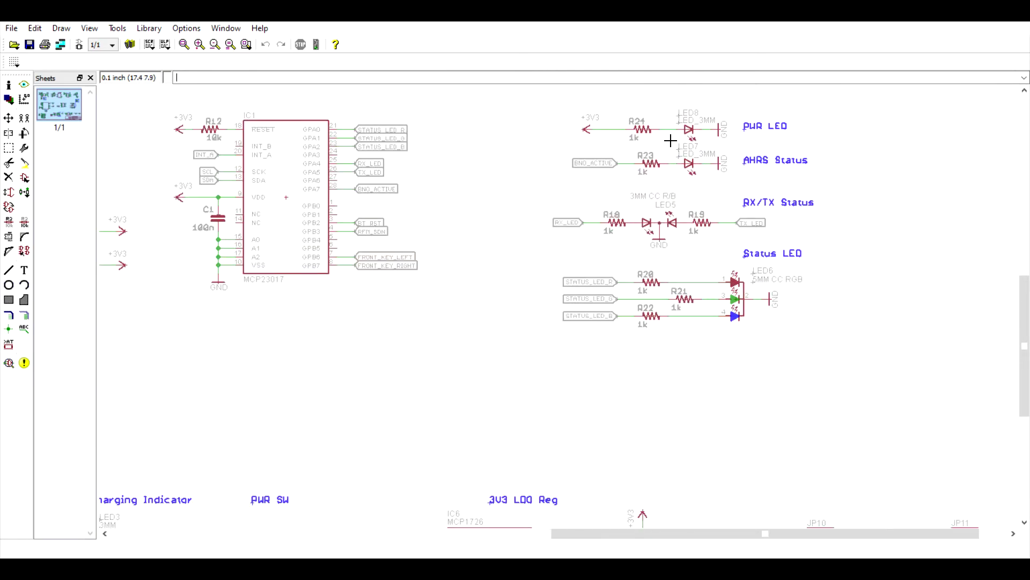
Zoom in on the ATMEGA328P IC4 and the piezo speaker circuit beside it.
{"action": "left_click", "coordinate": [8, 147]}
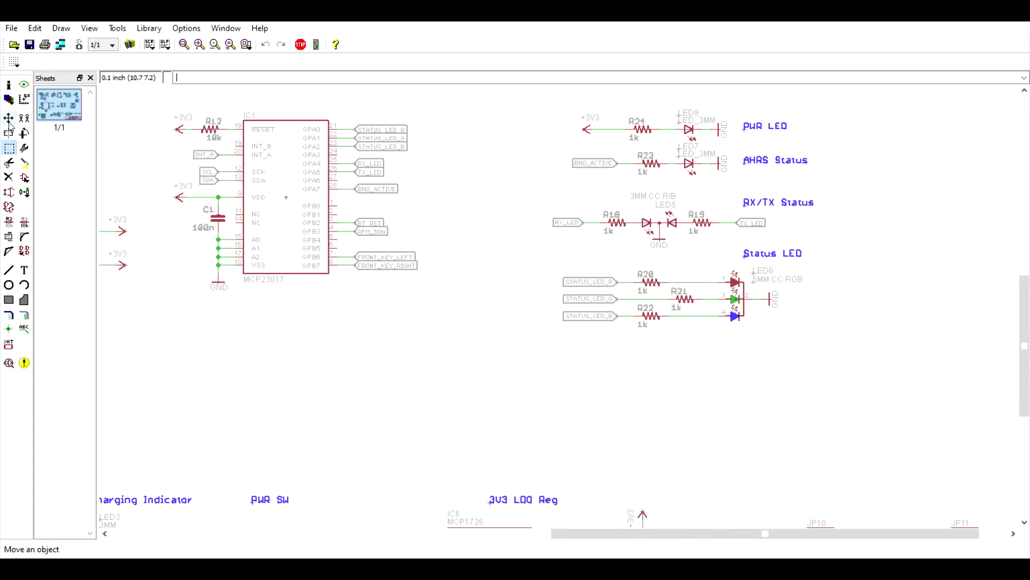
{"action": "scroll", "coordinate": [698, 429], "scroll_direction": "down", "scroll_amount": 2}
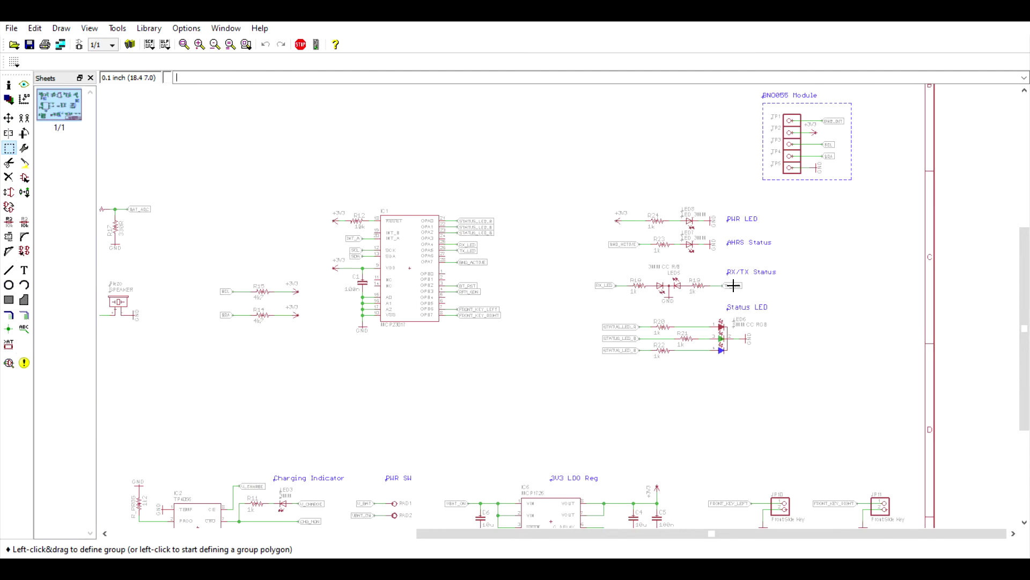
{"action": "scroll", "coordinate": [345, 248], "scroll_direction": "up", "scroll_amount": 2}
{"action": "scroll", "coordinate": [384, 243], "scroll_direction": "up", "scroll_amount": 1}
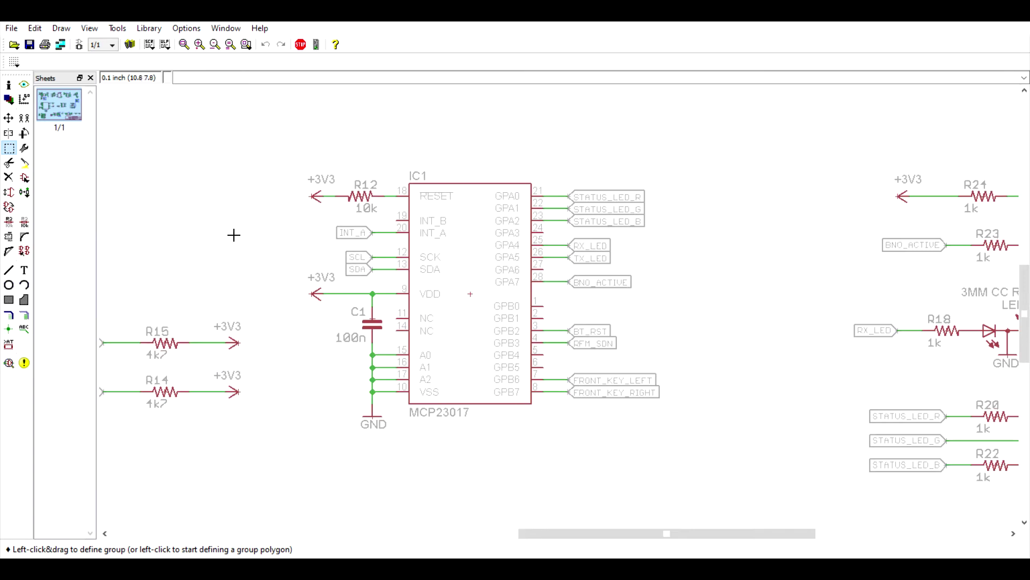
{"action": "scroll", "coordinate": [593, 336], "scroll_direction": "down", "scroll_amount": 2}
{"action": "scroll", "coordinate": [315, 340], "scroll_direction": "down", "scroll_amount": 2}
{"action": "scroll", "coordinate": [329, 353], "scroll_direction": "up", "scroll_amount": 2}
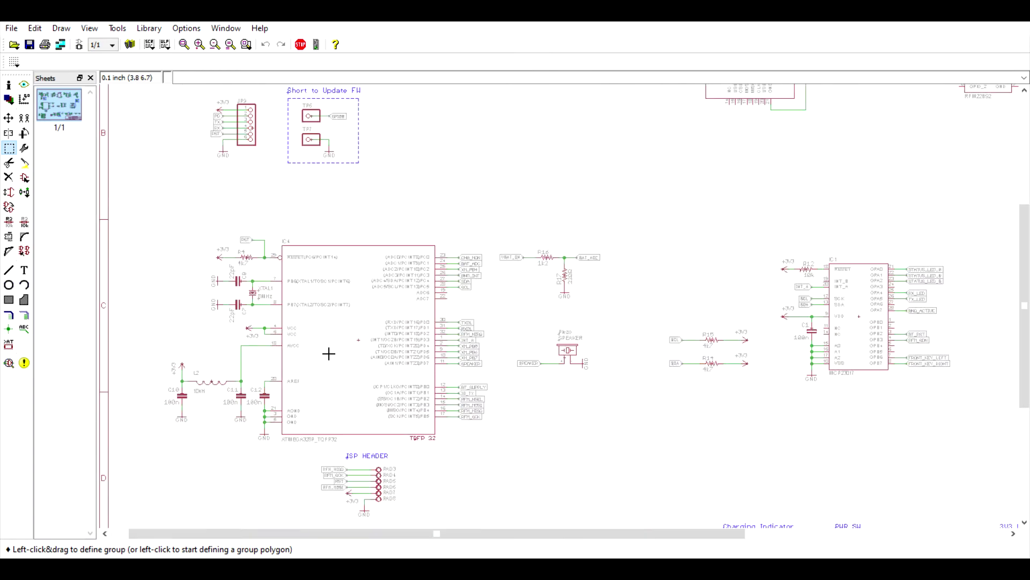
{"action": "scroll", "coordinate": [328, 329], "scroll_direction": "up", "scroll_amount": 1}
{"action": "scroll", "coordinate": [361, 326], "scroll_direction": "down", "scroll_amount": 1}
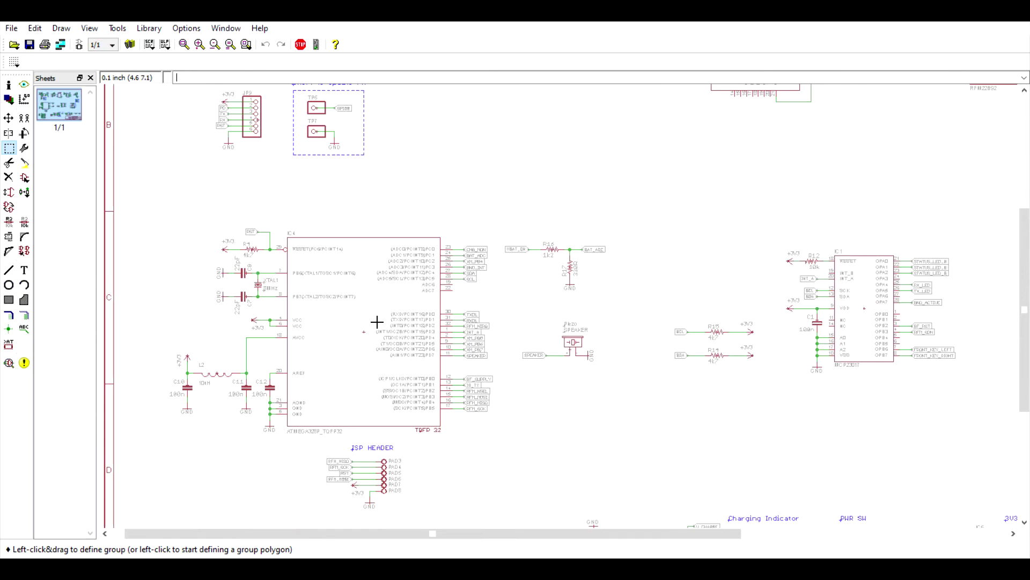
{"action": "scroll", "coordinate": [359, 350], "scroll_direction": "down", "scroll_amount": 1}
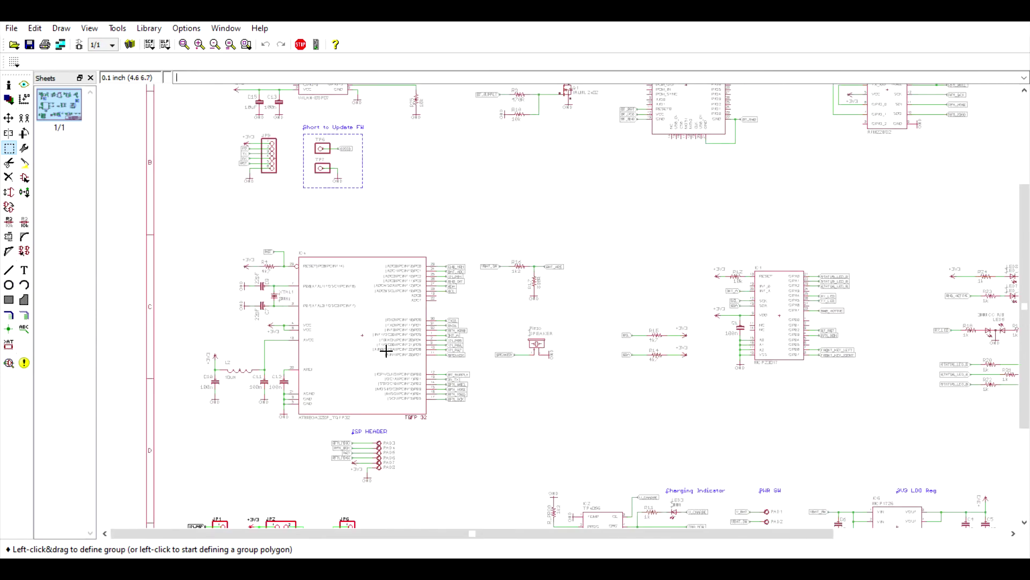
{"action": "scroll", "coordinate": [391, 347], "scroll_direction": "up", "scroll_amount": 2}
Group-select the WiFi module circuit and then the Bluetooth module circuit.
{"action": "scroll", "coordinate": [612, 312], "scroll_direction": "up", "scroll_amount": 2}
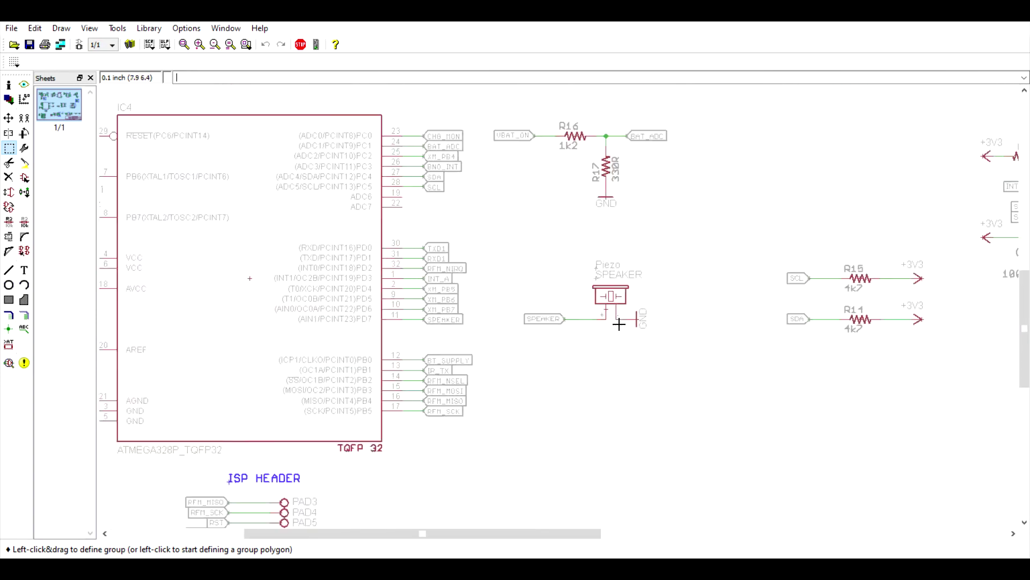
{"action": "scroll", "coordinate": [593, 370], "scroll_direction": "down", "scroll_amount": 5}
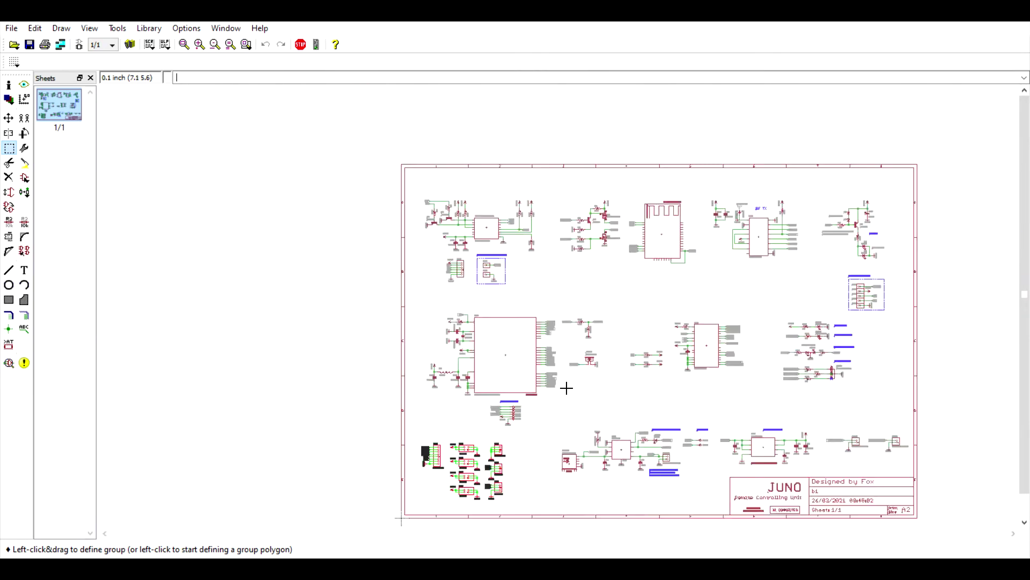
{"action": "scroll", "coordinate": [547, 255], "scroll_direction": "up", "scroll_amount": 3}
{"action": "scroll", "coordinate": [546, 219], "scroll_direction": "up", "scroll_amount": 1}
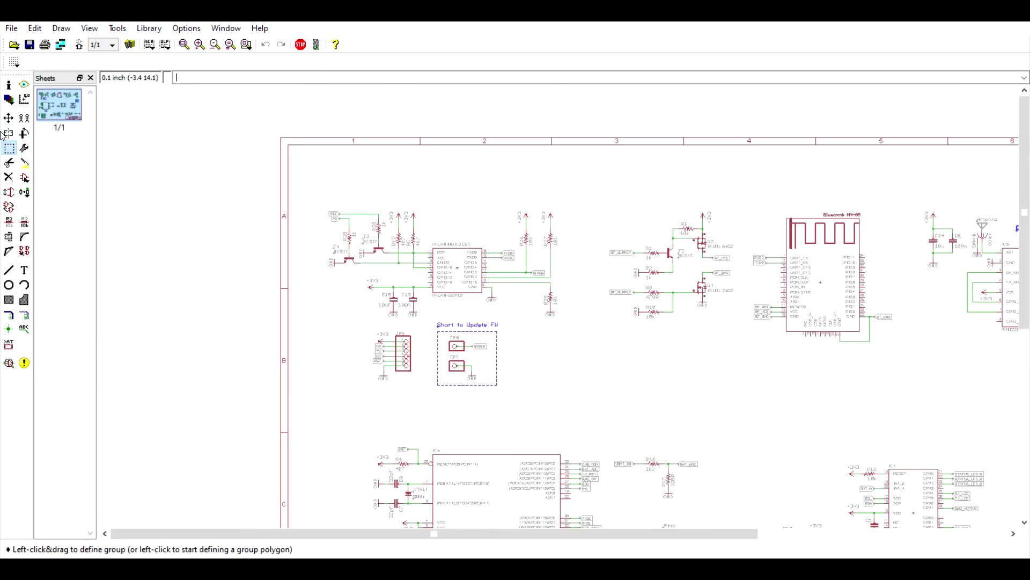
{"action": "left_click_drag", "start_coordinate": [298, 194], "coordinate": [579, 419]}
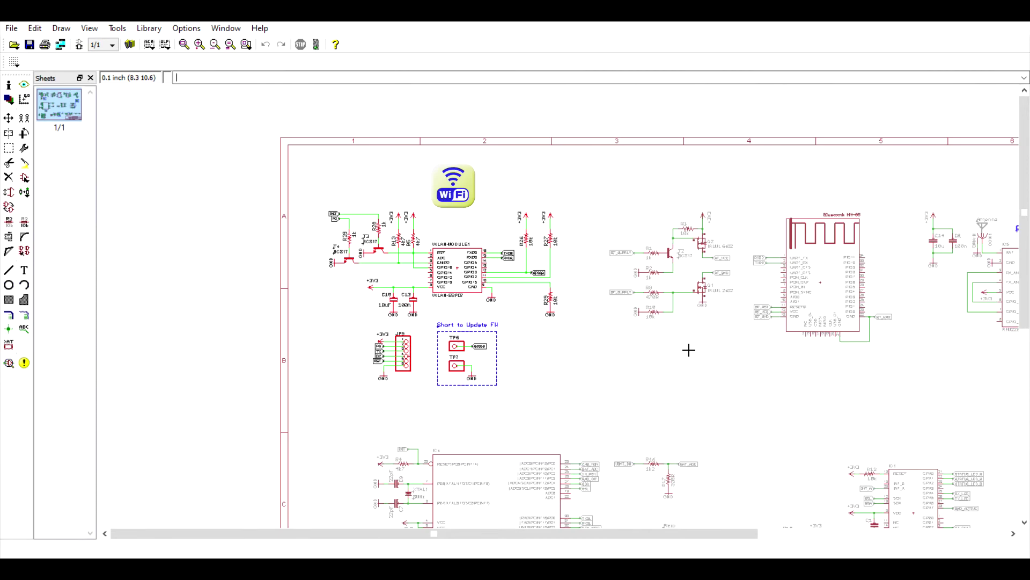
{"action": "scroll", "coordinate": [598, 340], "scroll_direction": "up", "scroll_amount": 1}
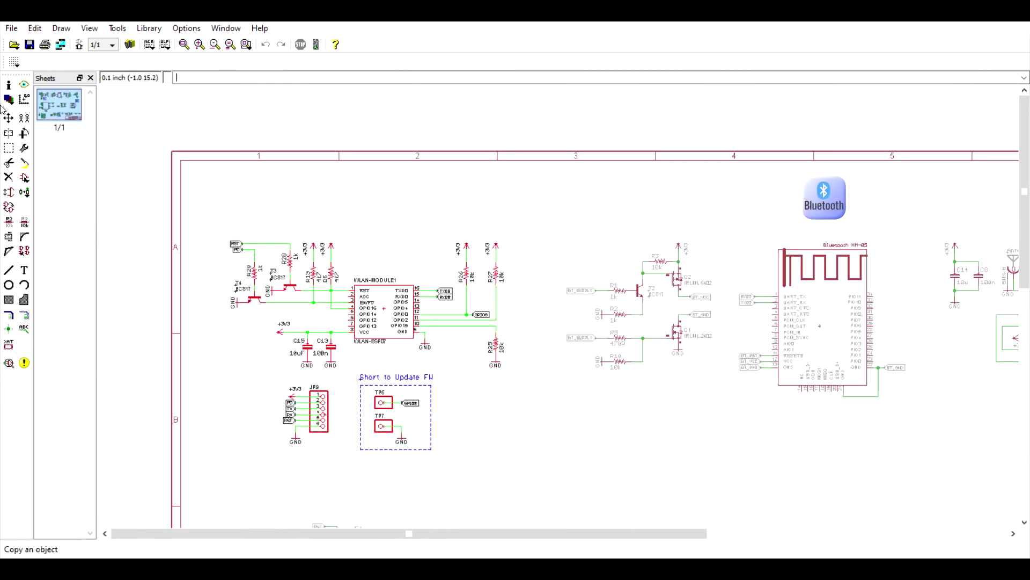
{"action": "left_click", "coordinate": [8, 148]}
{"action": "left_click_drag", "start_coordinate": [563, 202], "coordinate": [897, 442]}
{"action": "scroll", "coordinate": [584, 355], "scroll_direction": "down", "scroll_amount": 1}
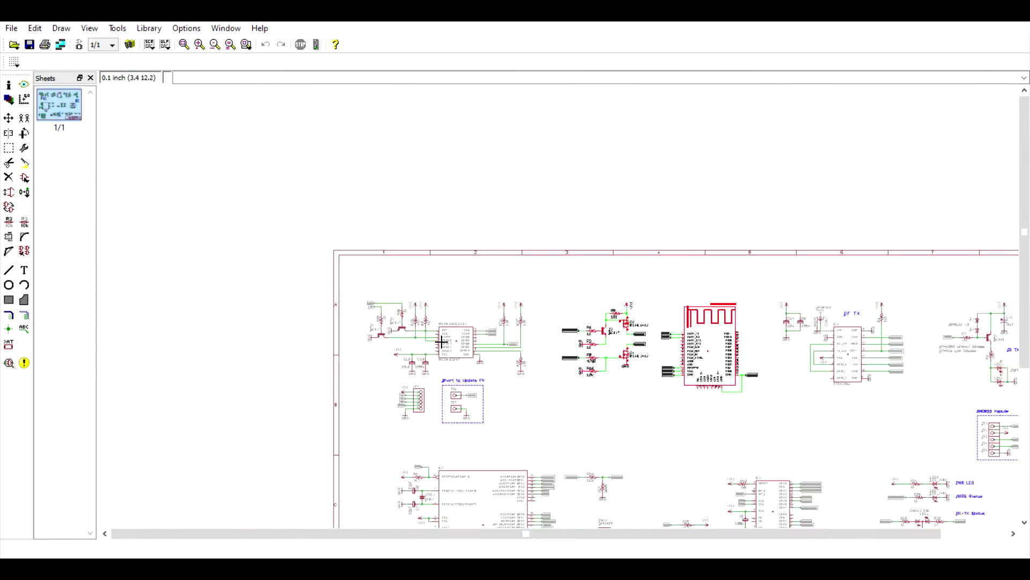
{"action": "scroll", "coordinate": [594, 345], "scroll_direction": "up", "scroll_amount": 1}
Group-select the RF TX and IR TX circuits, zoom to the BNO055 Module, then switch to the board.
{"action": "left_click", "coordinate": [9, 148]}
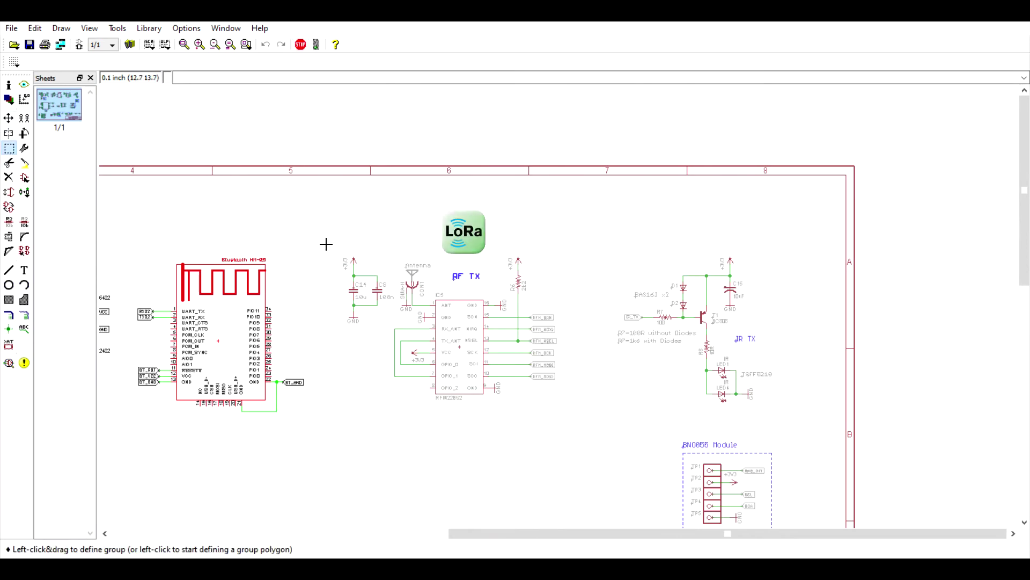
{"action": "left_click_drag", "start_coordinate": [322, 240], "coordinate": [556, 421]}
{"action": "left_click", "coordinate": [8, 148]}
{"action": "scroll", "coordinate": [502, 214], "scroll_direction": "up", "scroll_amount": 1}
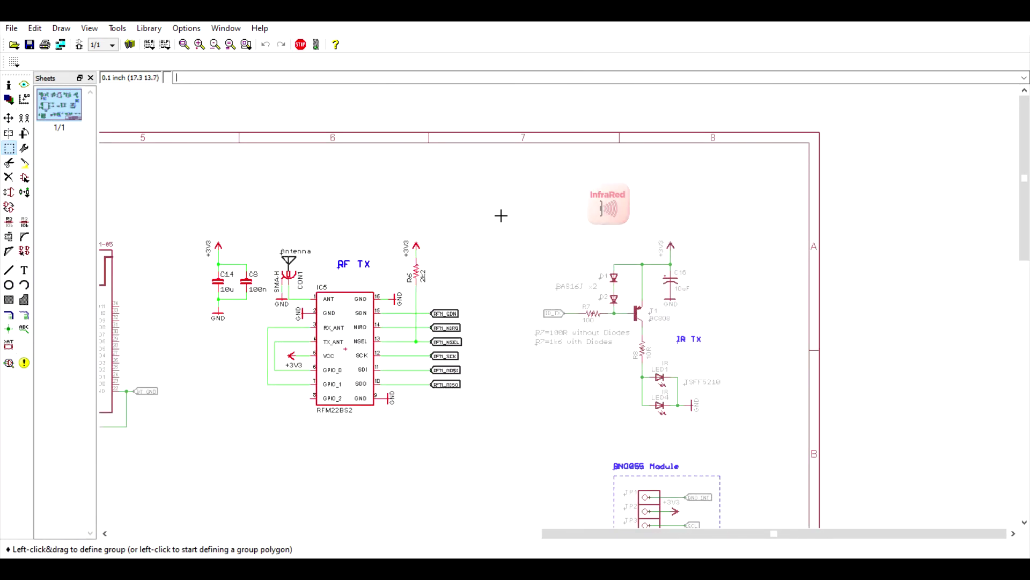
{"action": "left_click_drag", "start_coordinate": [496, 185], "coordinate": [746, 443]}
{"action": "scroll", "coordinate": [537, 322], "scroll_direction": "down", "scroll_amount": 2}
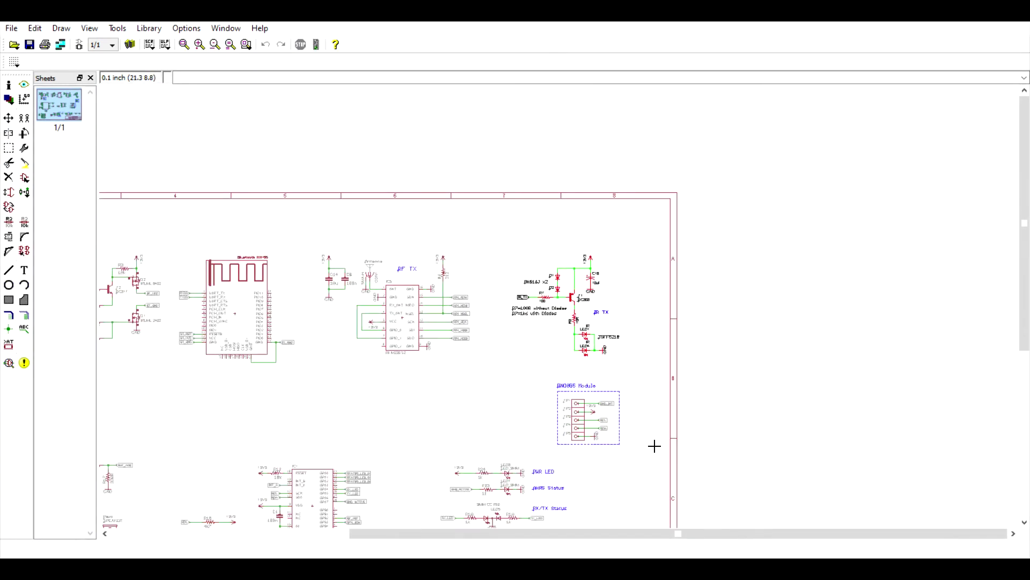
{"action": "scroll", "coordinate": [639, 458], "scroll_direction": "up", "scroll_amount": 2}
{"action": "scroll", "coordinate": [519, 379], "scroll_direction": "up", "scroll_amount": 1}
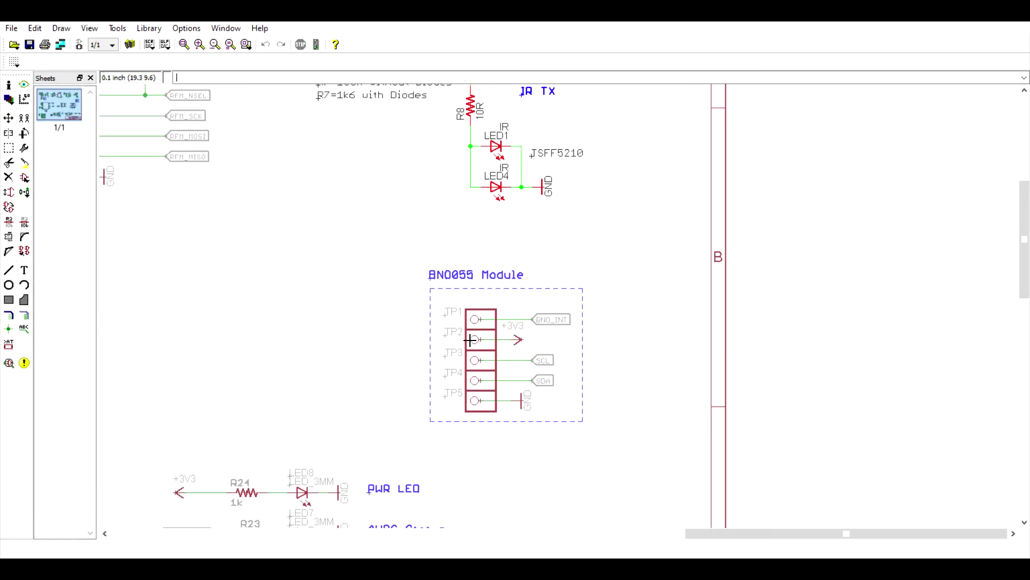
{"action": "left_click", "coordinate": [78, 45]}
Zoom around the partially routed PCB layout, then return to the JUNO schematic.
{"action": "scroll", "coordinate": [566, 306], "scroll_direction": "down", "scroll_amount": 2}
{"action": "scroll", "coordinate": [646, 263], "scroll_direction": "up", "scroll_amount": 3}
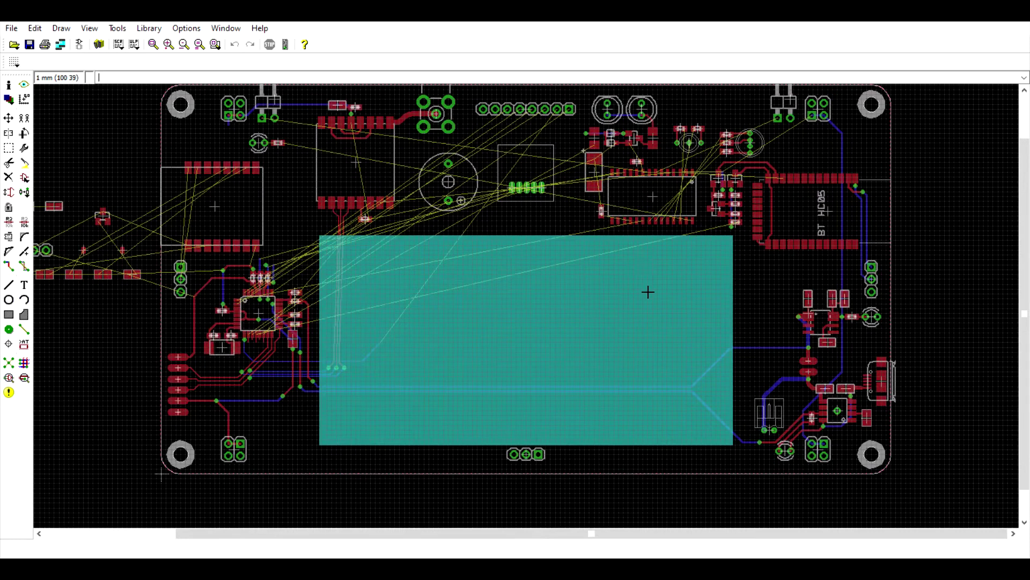
{"action": "scroll", "coordinate": [635, 284], "scroll_direction": "down", "scroll_amount": 1}
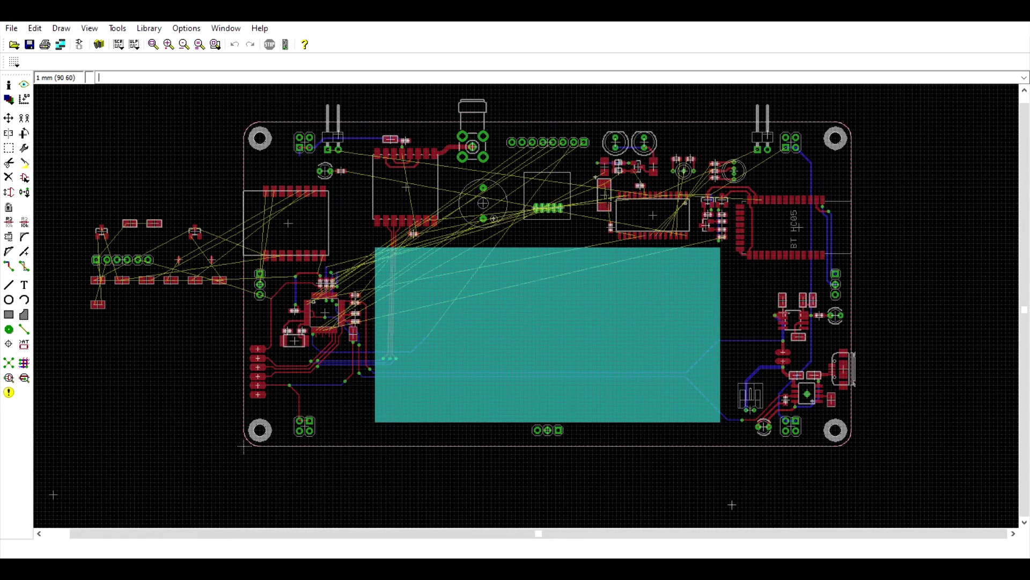
{"action": "scroll", "coordinate": [601, 195], "scroll_direction": "up", "scroll_amount": 1}
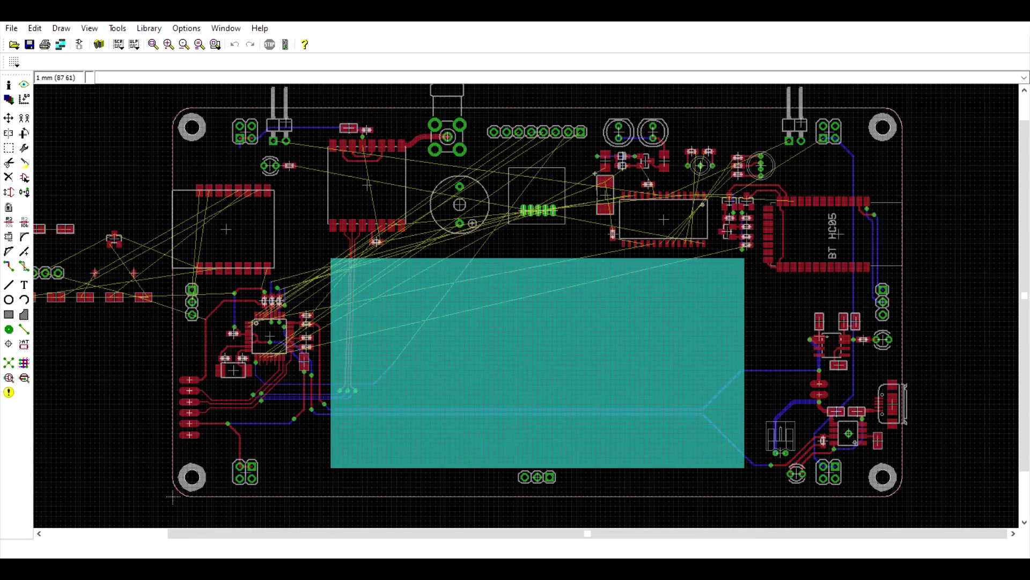
{"action": "scroll", "coordinate": [547, 209], "scroll_direction": "down", "scroll_amount": 1}
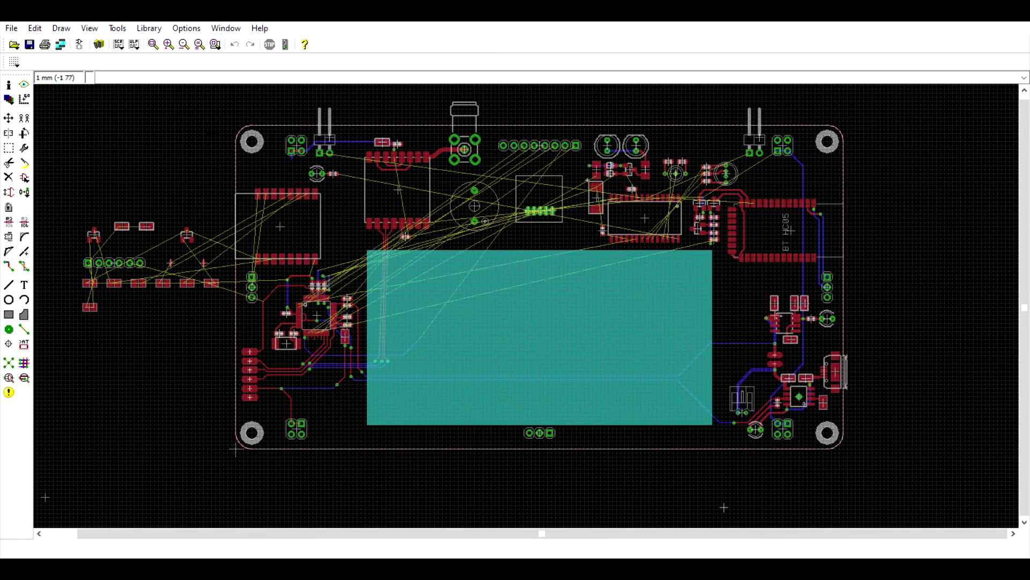
{"action": "left_click", "coordinate": [80, 45]}
Use the Group tool to mark out a small region of the JUNO schematic.
{"action": "scroll", "coordinate": [697, 343], "scroll_direction": "down", "scroll_amount": 3}
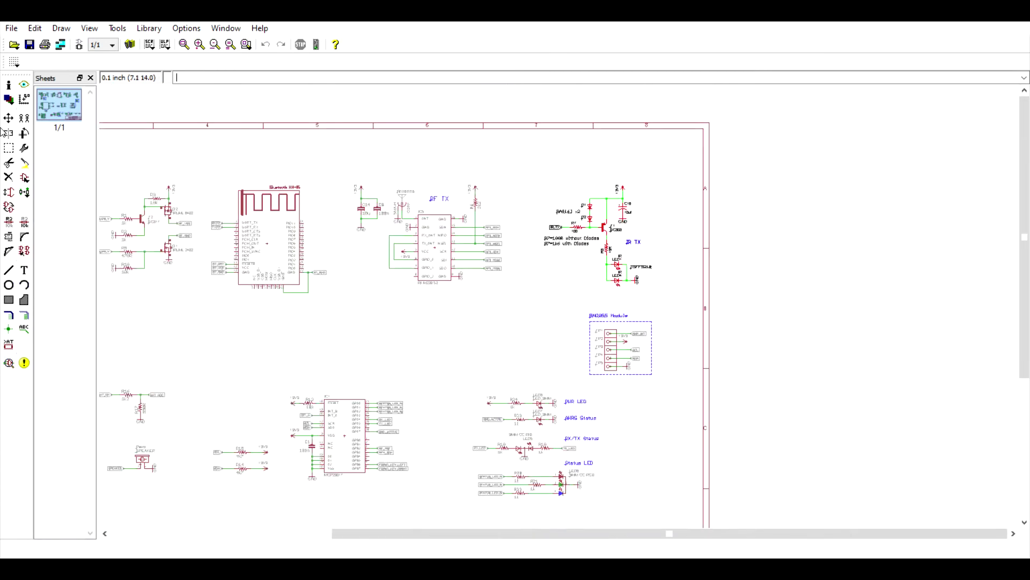
{"action": "left_click", "coordinate": [8, 148]}
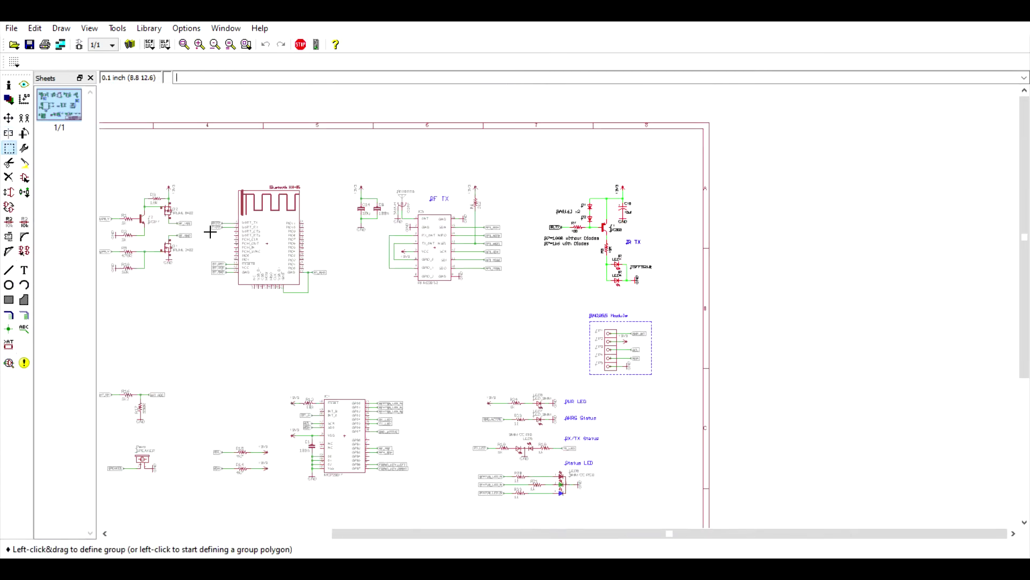
{"action": "left_click_drag", "start_coordinate": [438, 326], "coordinate": [472, 350]}
Zoom in and out to inspect the Charging Indicator, PWR SW and 3V3 LDO Reg blocks.
{"action": "scroll", "coordinate": [549, 231], "scroll_direction": "down", "scroll_amount": 2}
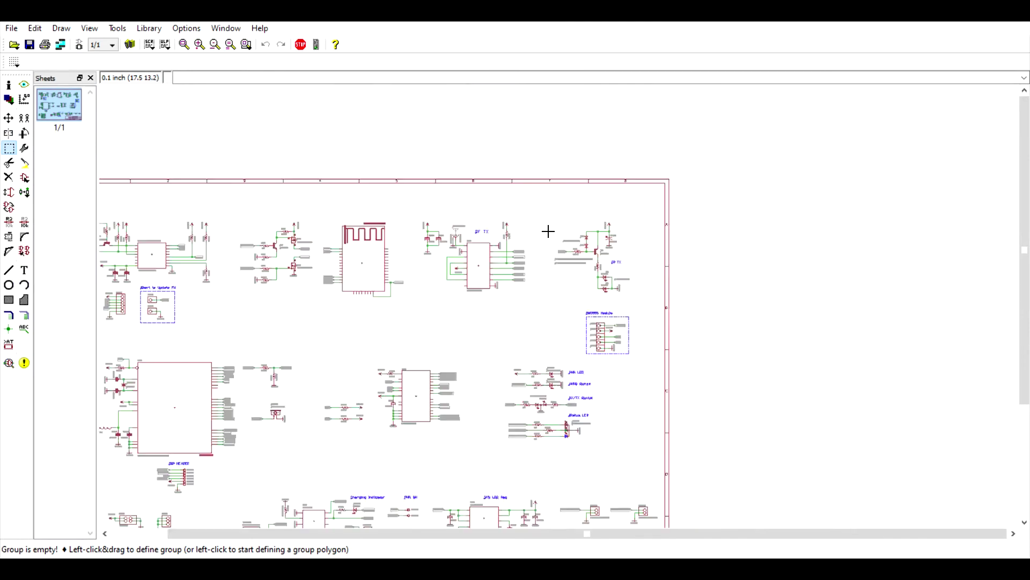
{"action": "scroll", "coordinate": [549, 231], "scroll_direction": "down", "scroll_amount": 1}
{"action": "scroll", "coordinate": [456, 205], "scroll_direction": "up", "scroll_amount": 2}
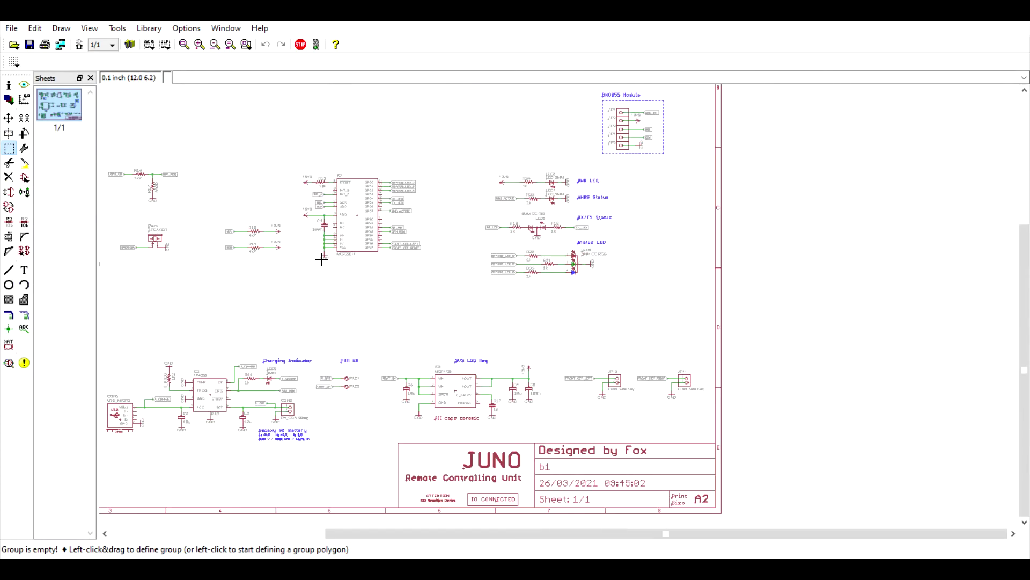
{"action": "scroll", "coordinate": [321, 259], "scroll_direction": "down", "scroll_amount": 1}
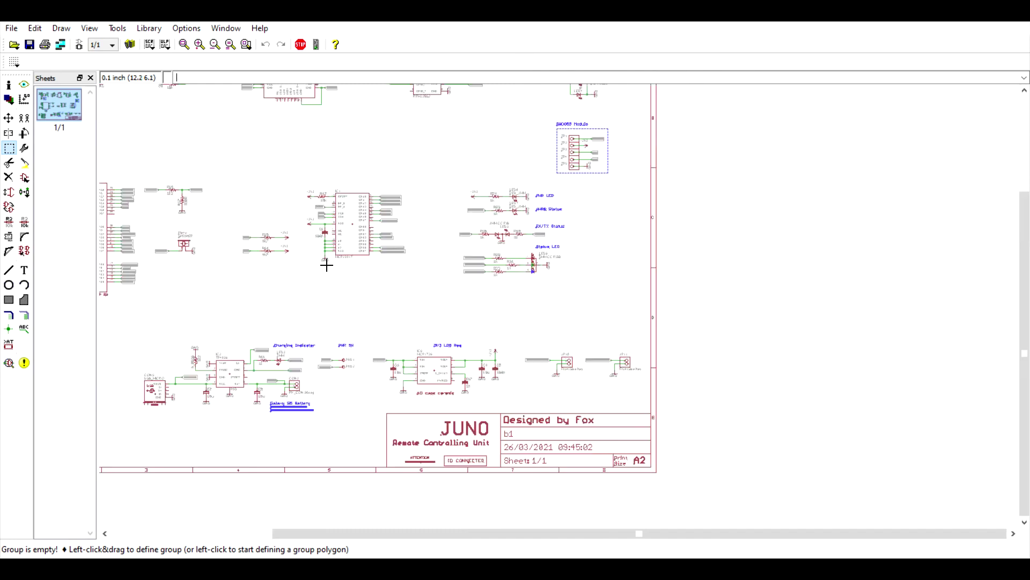
{"action": "scroll", "coordinate": [381, 339], "scroll_direction": "up", "scroll_amount": 1}
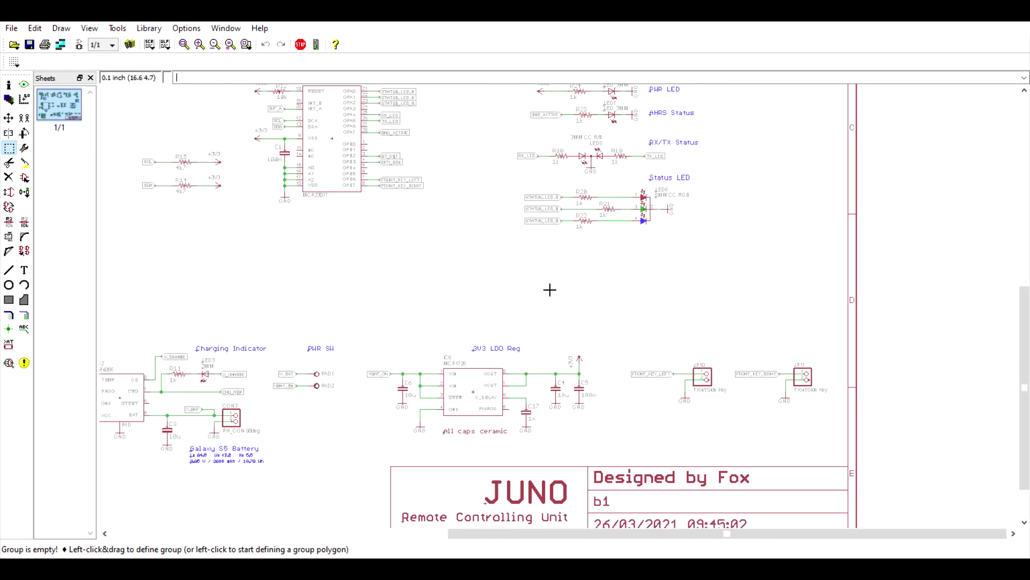
{"action": "scroll", "coordinate": [676, 276], "scroll_direction": "down", "scroll_amount": 2}
{"action": "scroll", "coordinate": [307, 358], "scroll_direction": "up", "scroll_amount": 1}
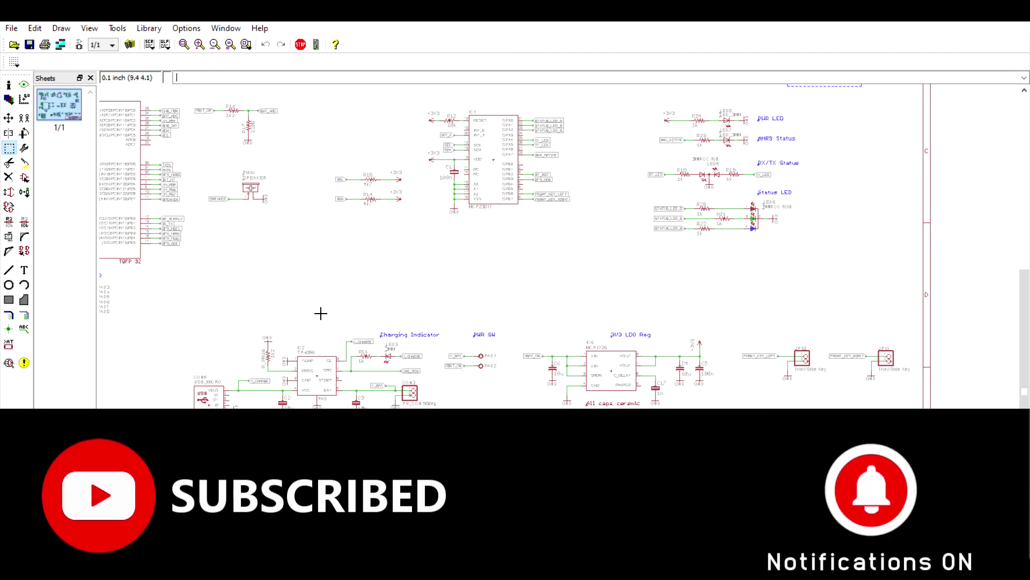
{"action": "left_click", "coordinate": [130, 44]}
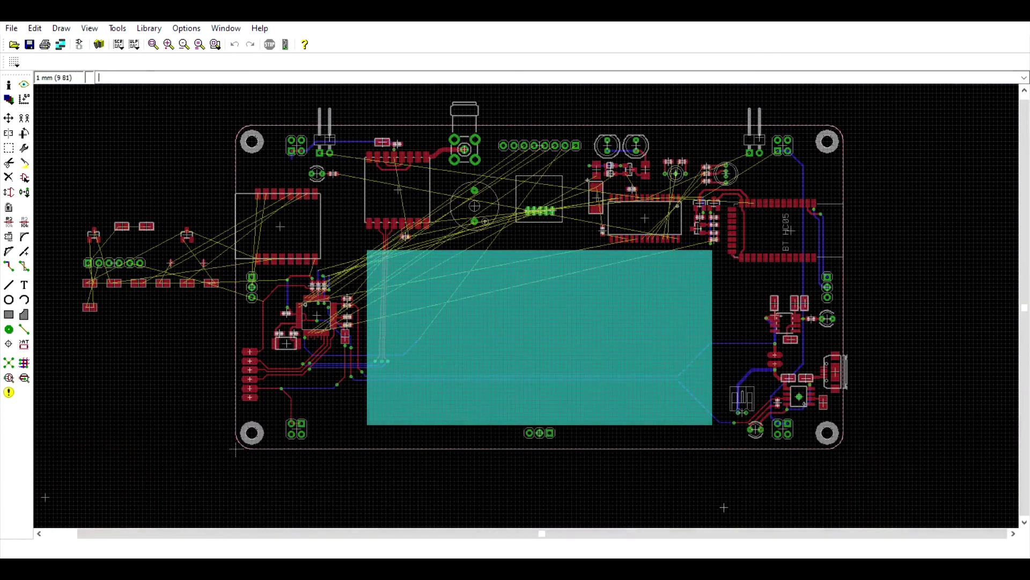
{"action": "scroll", "coordinate": [562, 287], "scroll_direction": "down", "scroll_amount": 2}
{"action": "scroll", "coordinate": [557, 299], "scroll_direction": "up", "scroll_amount": 2}
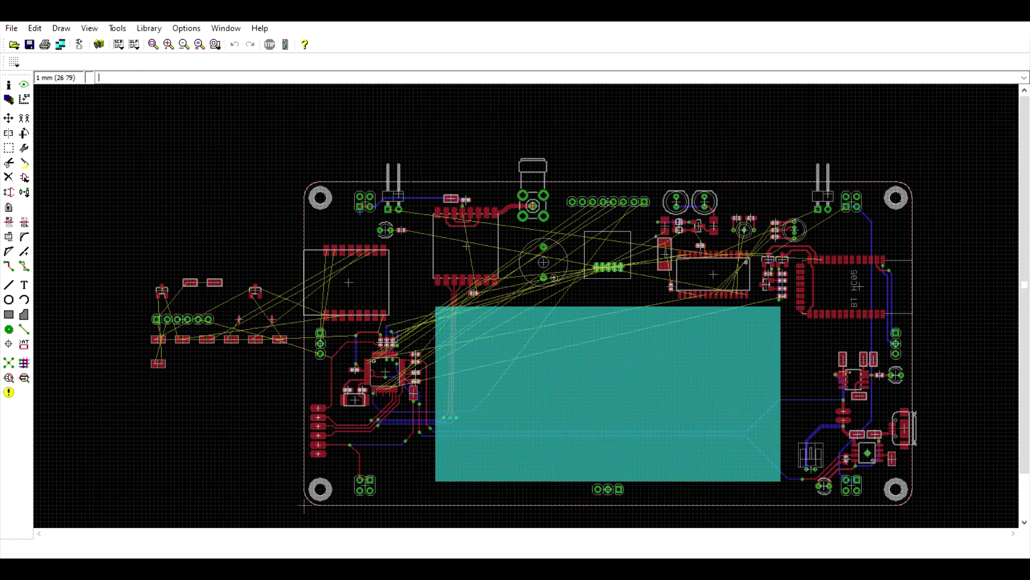
{"action": "left_click", "coordinate": [79, 46]}
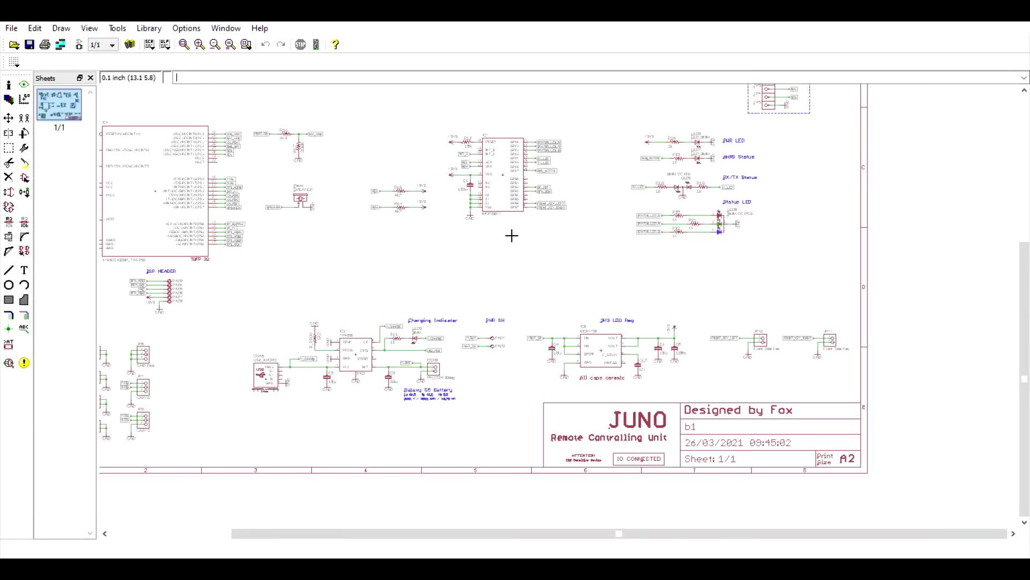